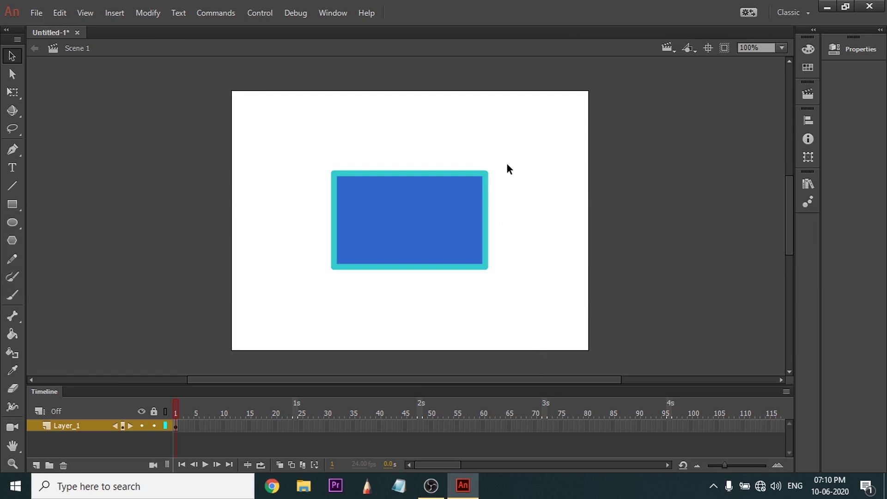
Convert the whole blue rectangle, including its stroke, into a Movie Clip symbol
left_click_drag(507, 163, 336, 280)
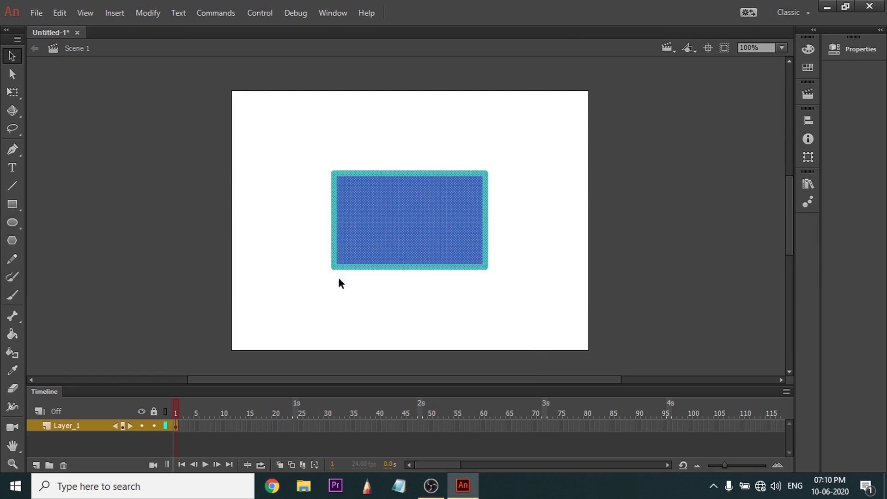
right_click(392, 220)
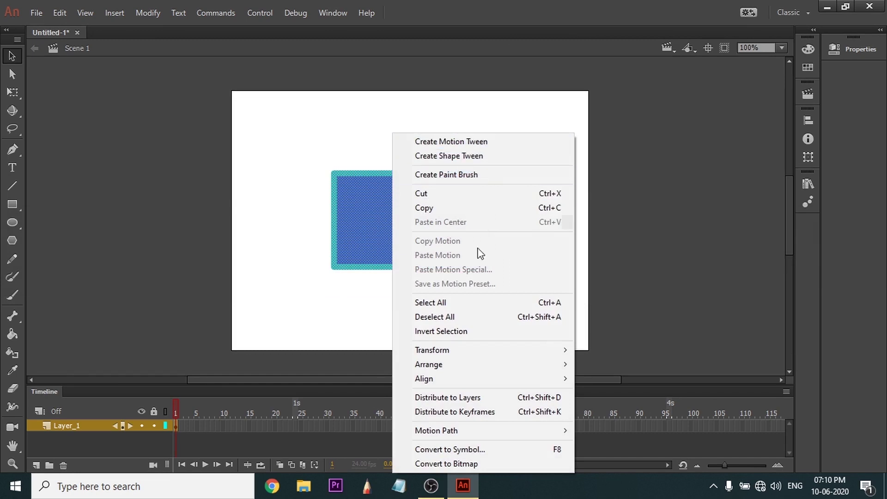
left_click(490, 449)
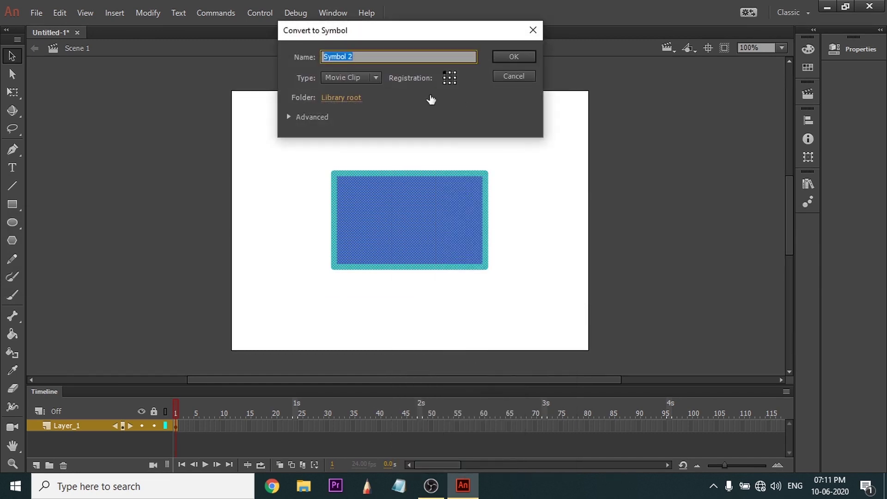
left_click(514, 55)
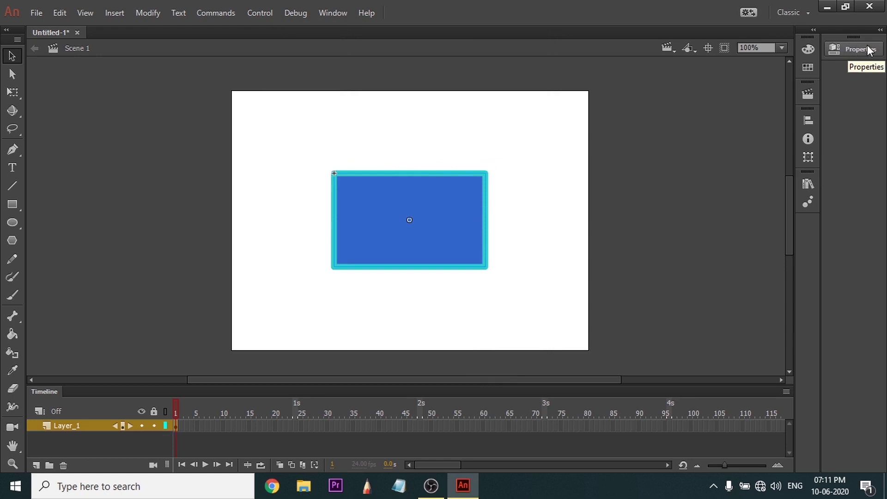
Show the movie clip's properties and examine its Position and Size and 3D Position and View settings
left_click(881, 29)
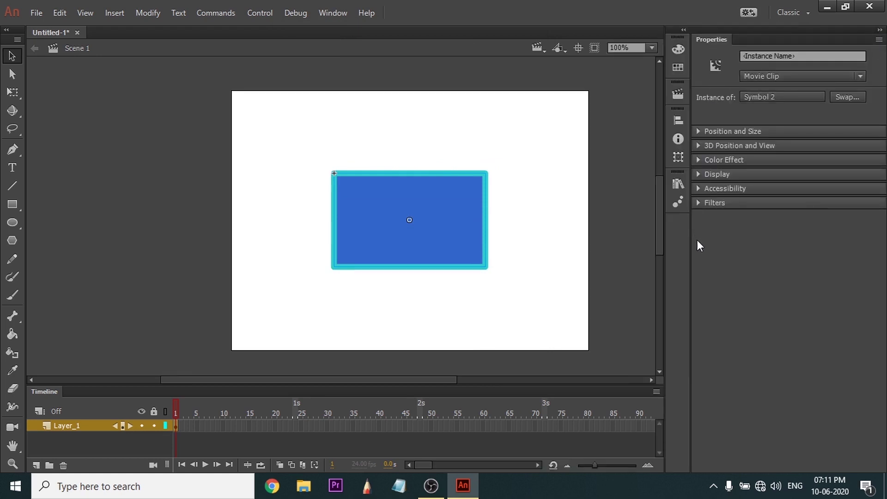
left_click(696, 131)
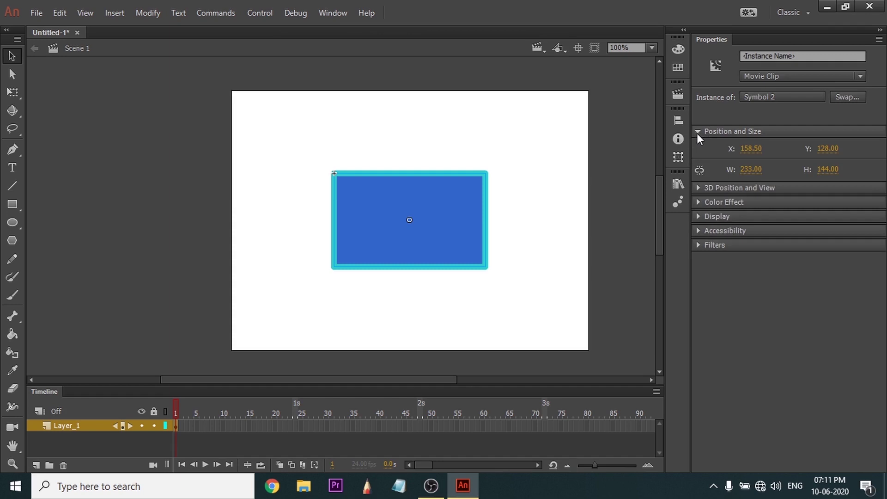
left_click(697, 132)
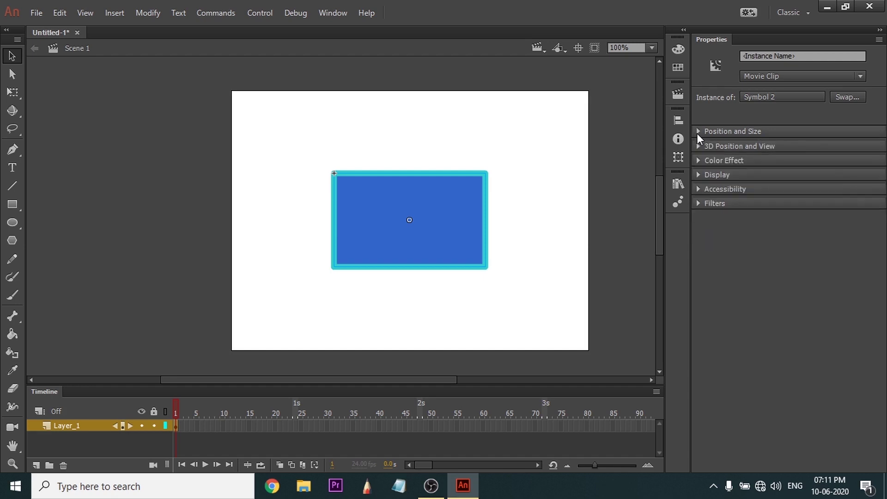
left_click(698, 145)
left_click(698, 145)
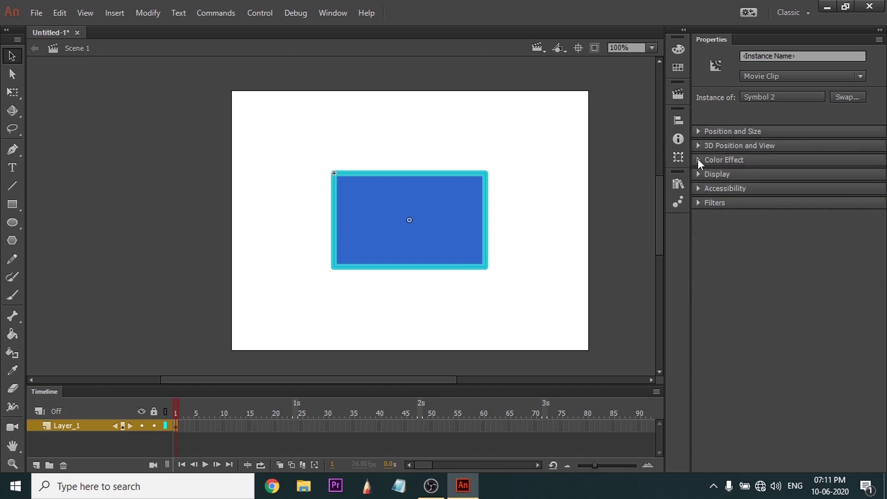
Apply a Brightness color effect of -18% to the movie clip
left_click(698, 159)
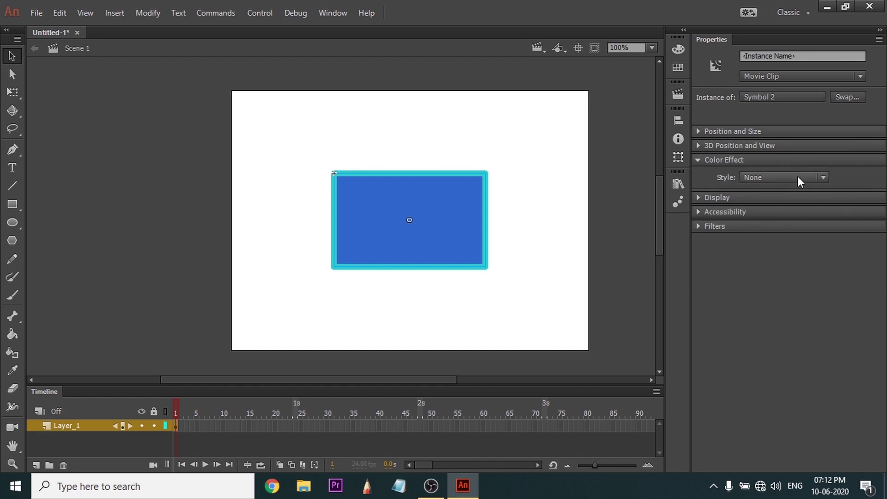
left_click(798, 177)
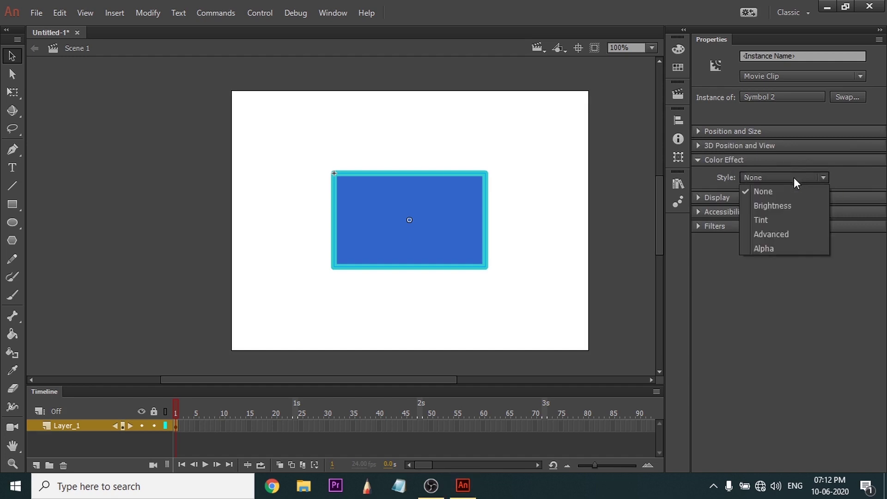
left_click(780, 205)
mouse_move(786, 198)
left_mouse_down()
mouse_move(742, 201)
mouse_move(825, 189)
mouse_move(777, 200)
left_mouse_up()
Try a Tint color effect on the movie clip at 58% with the red value set to 100
left_click(795, 177)
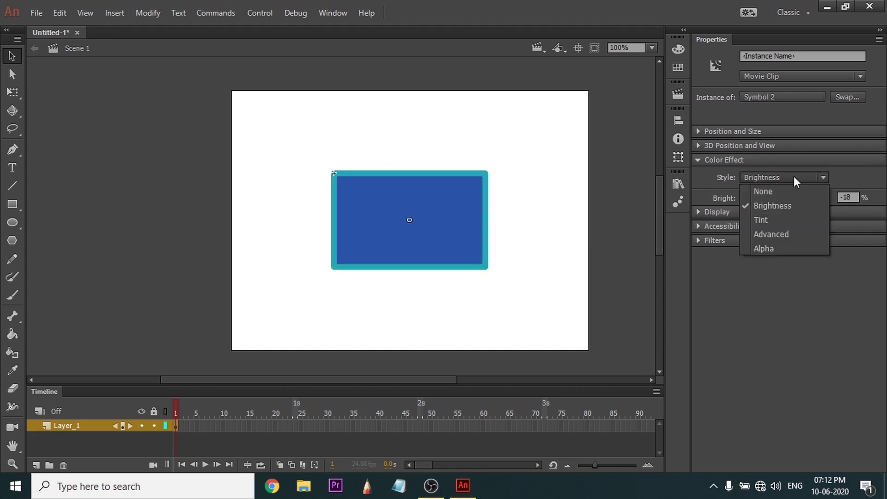
left_click(772, 220)
left_click_drag(783, 199, 771, 218)
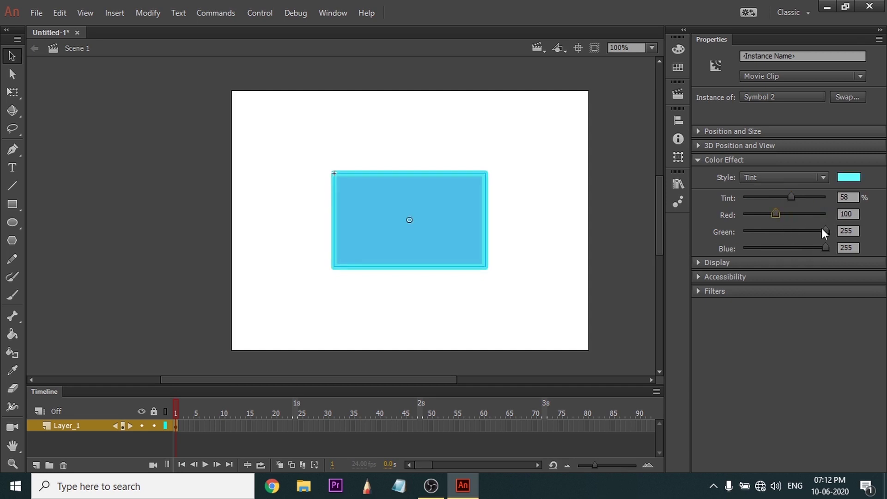
mouse_move(822, 232)
left_mouse_down()
mouse_move(780, 244)
mouse_move(826, 230)
left_mouse_up()
Try an Advanced color effect on the movie clip, lowering red to 41% and varying the green and blue percentages
left_click(794, 177)
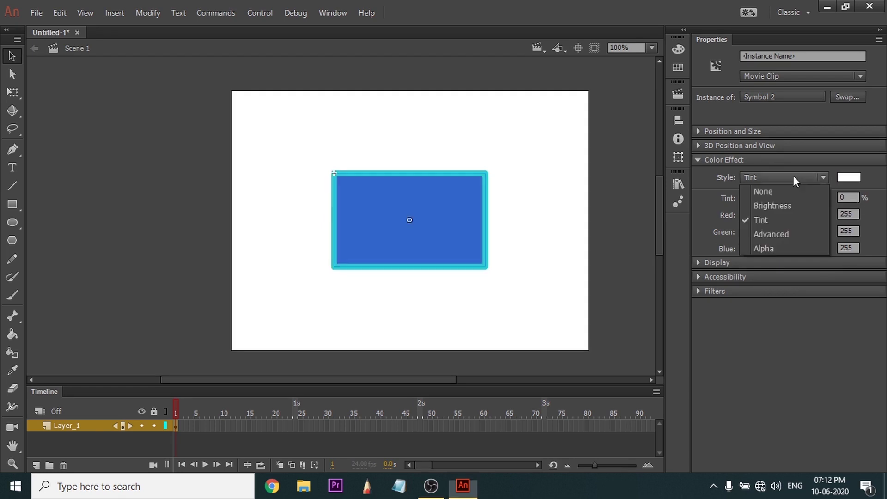
left_click(774, 234)
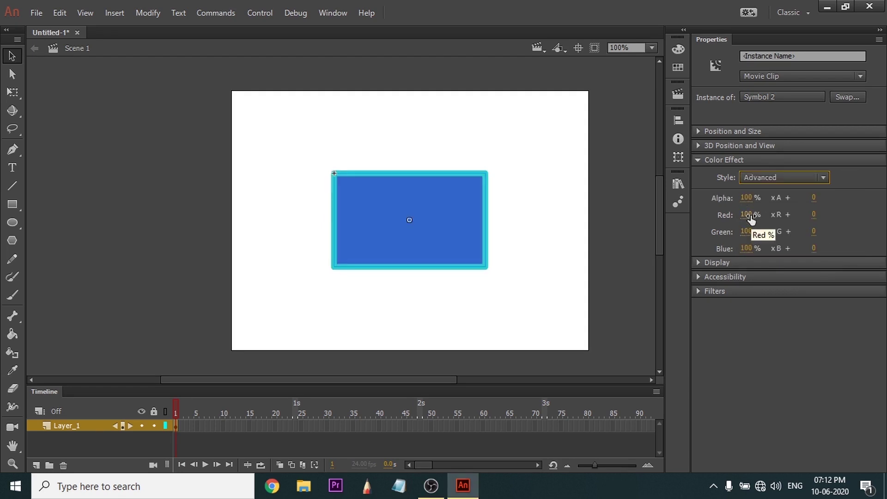
left_click_drag(747, 217, 682, 235)
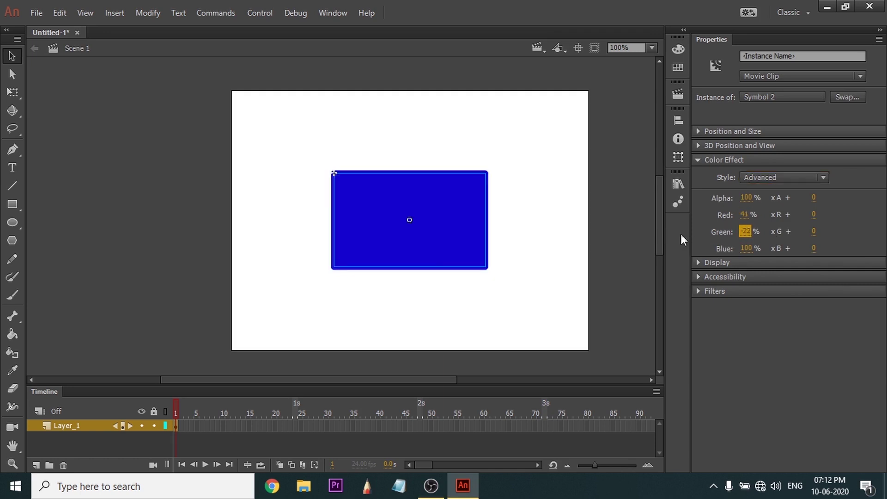
left_click_drag(745, 233, 800, 235)
left_click_drag(746, 250, 793, 252)
Apply an Alpha color effect of 42% to the movie clip
left_click(788, 181)
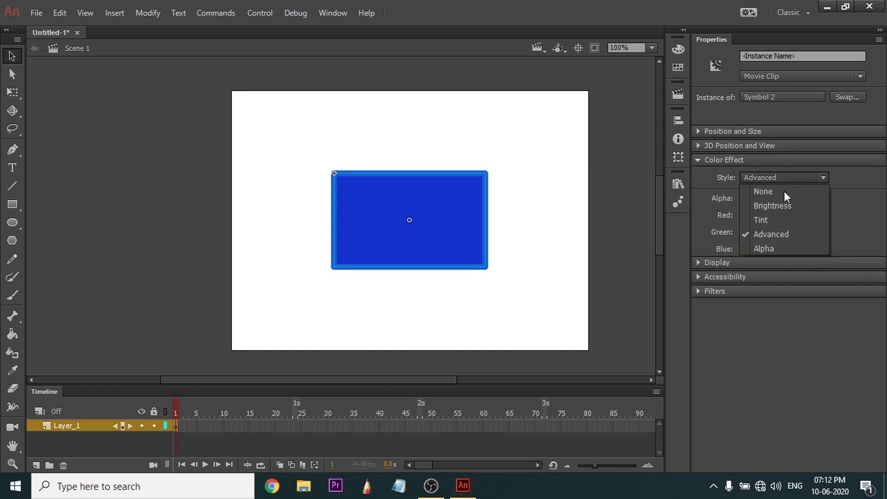
left_click(776, 245)
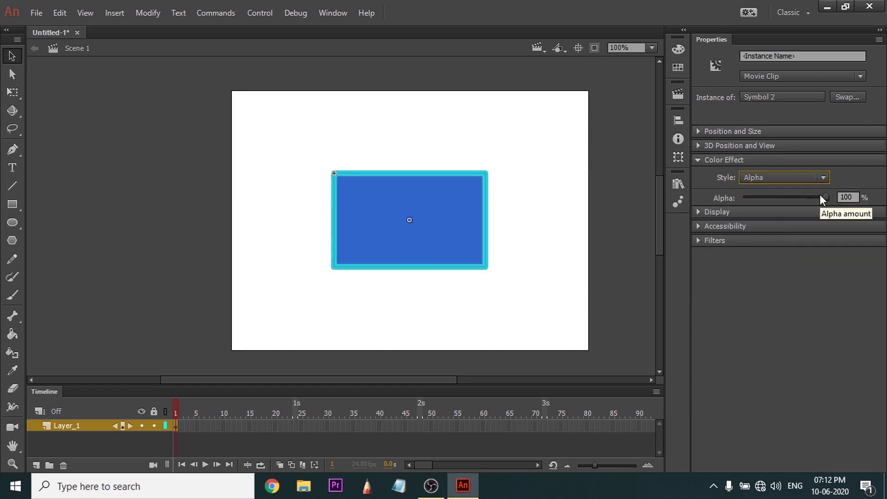
left_click_drag(821, 194, 779, 203)
Draw a tall rectangle behind the left part of the movie clip and give it an orange stroke and black fill
left_click(11, 205)
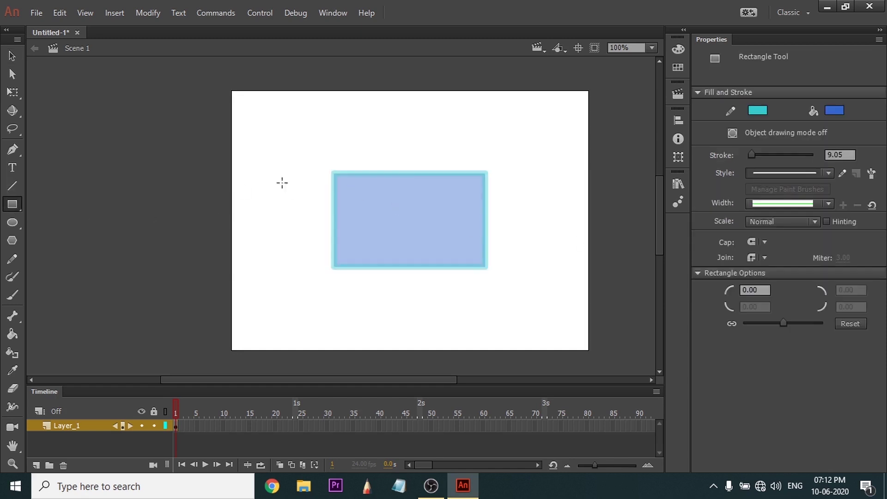
mouse_move(294, 126)
left_mouse_down()
mouse_move(352, 199)
mouse_move(420, 329)
left_mouse_up()
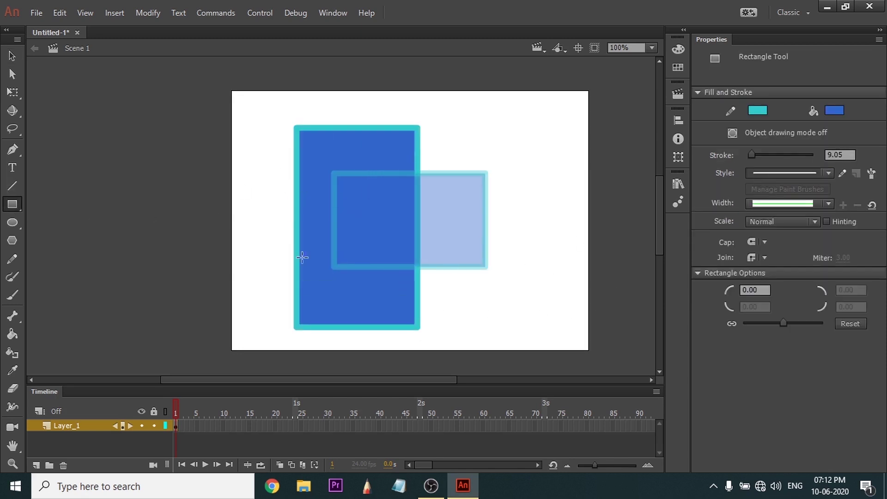
key("v")
double_click(317, 180)
left_click(758, 124)
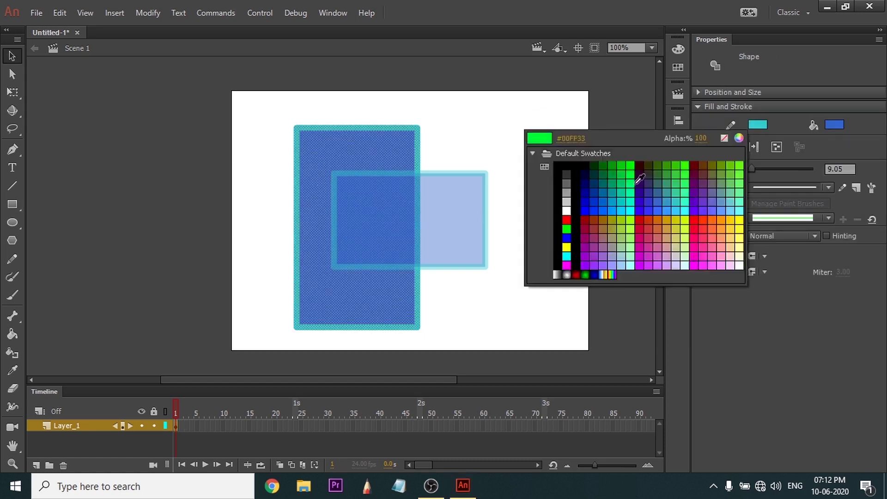
left_click(708, 259)
left_click(834, 125)
left_click(638, 175)
Vary the movie clip's alpha, reset its color effect style to None, and remove the black rectangle
left_click(479, 261)
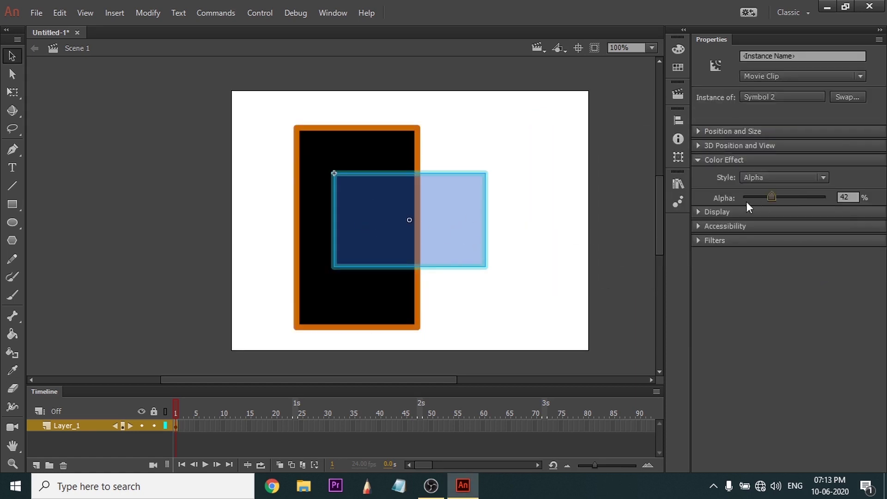
left_click_drag(747, 202, 843, 196)
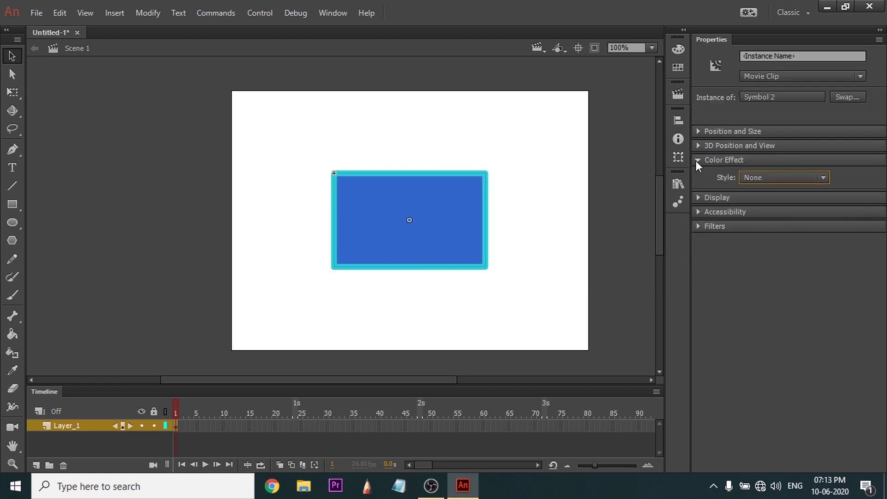
left_click(697, 160)
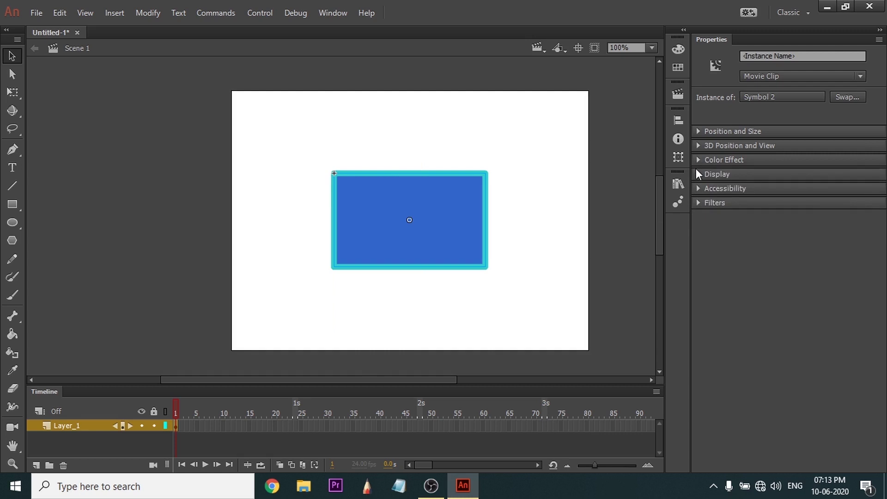
Toggle the movie clip's Visible display option off and back on twice
left_click(698, 174)
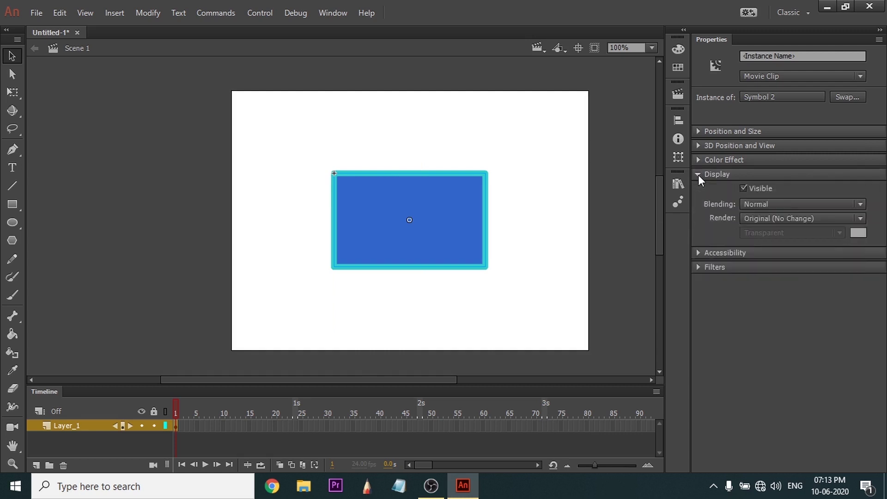
left_click(744, 189)
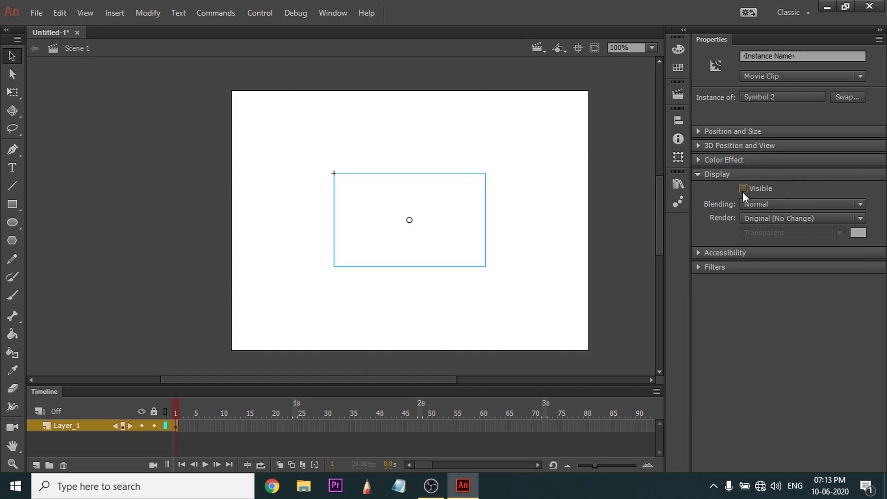
left_click(743, 189)
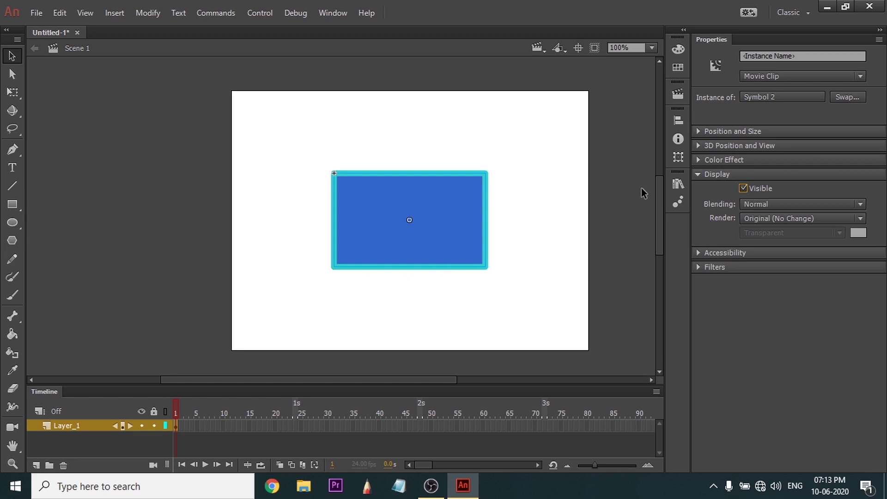
left_click(748, 188)
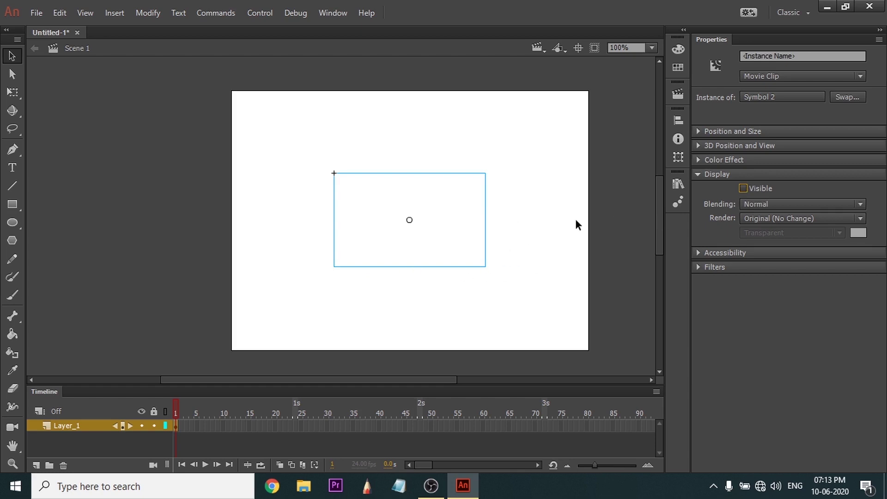
left_click(743, 189)
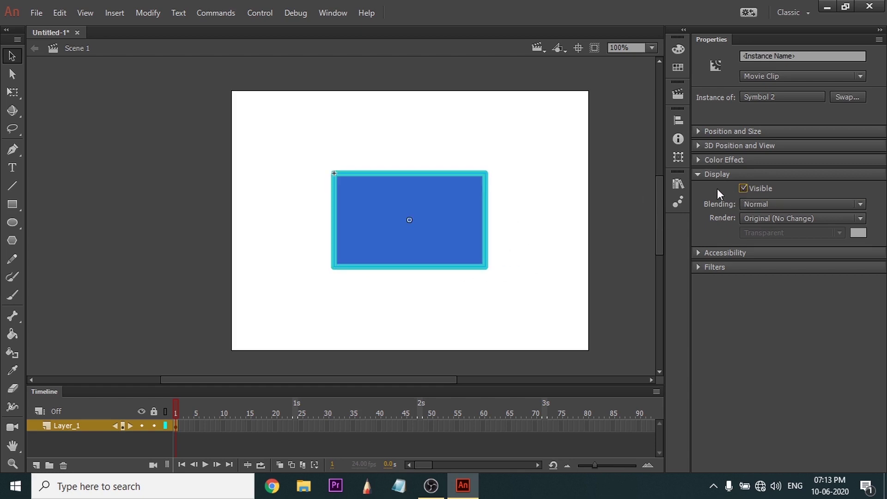
Try the Multiply and Add blending modes on the movie clip and return its blending to Normal
left_click(747, 204)
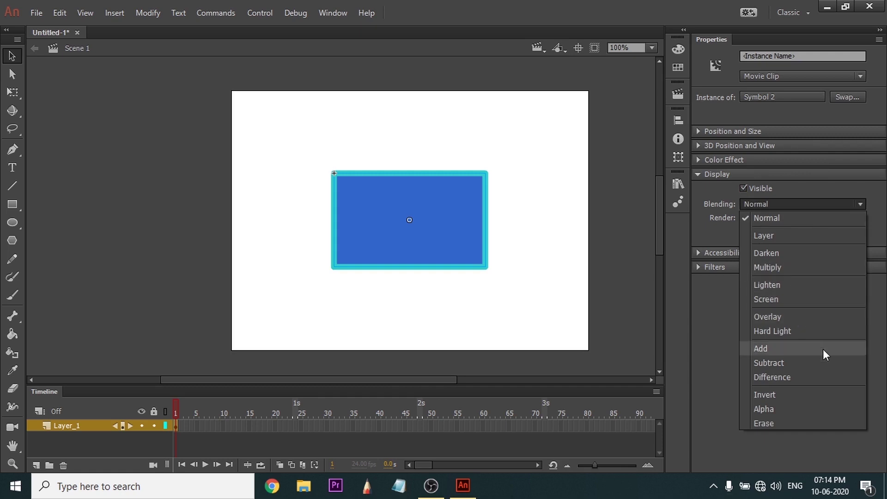
left_click(791, 268)
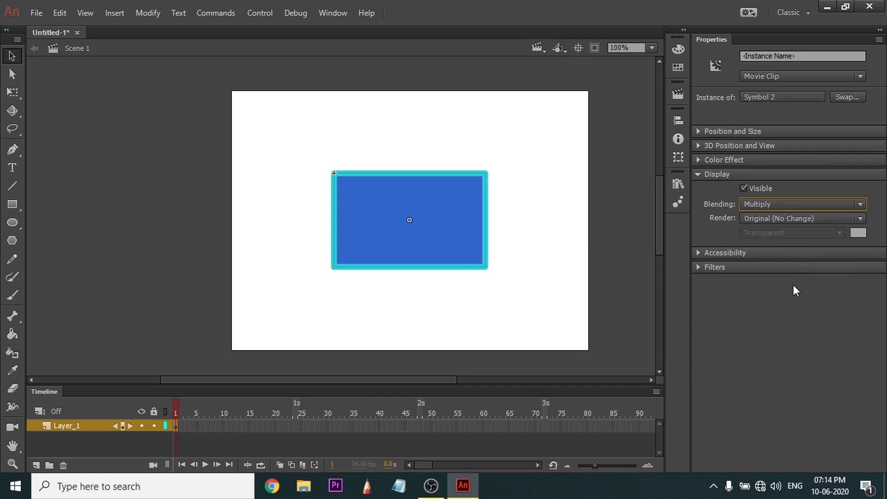
left_click(788, 204)
left_click(789, 347)
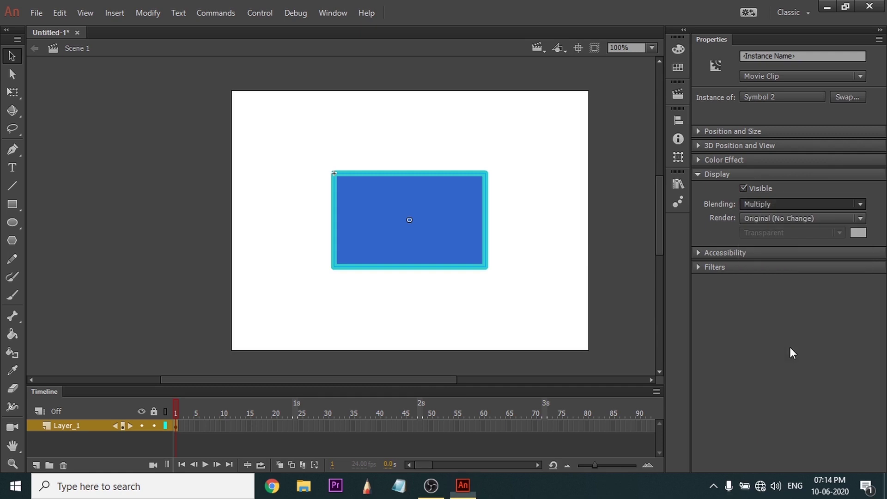
key("ctrl+z")
left_click(785, 203)
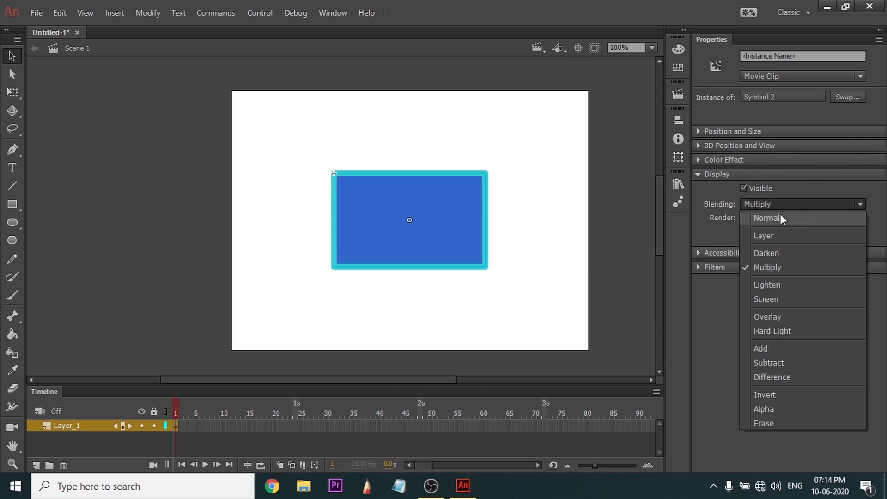
left_click(781, 218)
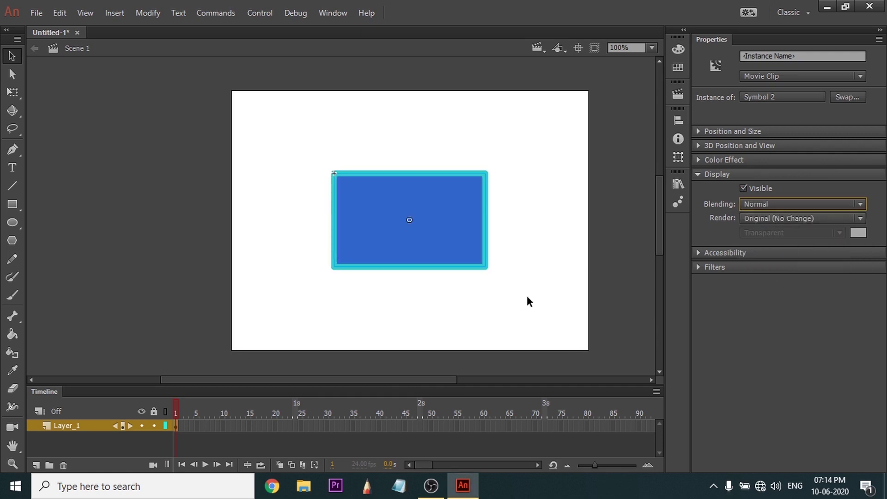
Draw a large orange-stroked rectangle around and behind the movie clip and change its fill to #CC00FF
left_click(13, 203)
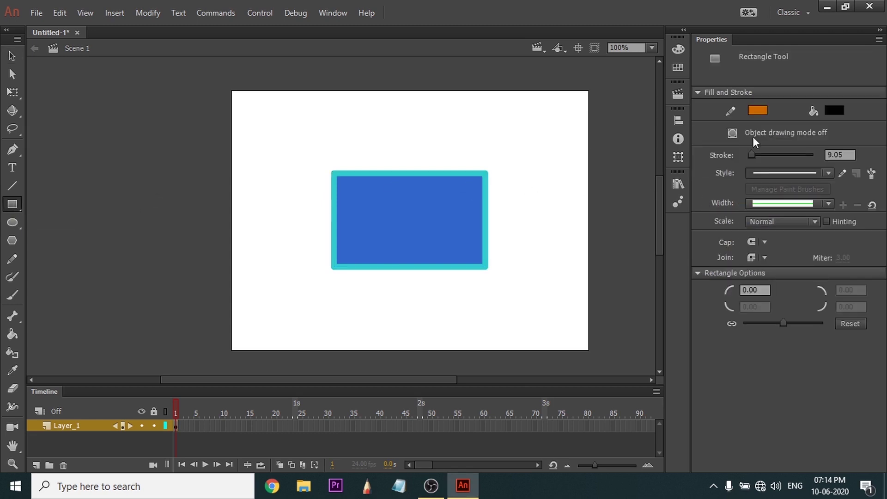
mouse_move(254, 112)
left_mouse_down()
mouse_move(343, 200)
mouse_move(564, 340)
left_mouse_up()
left_click(834, 110)
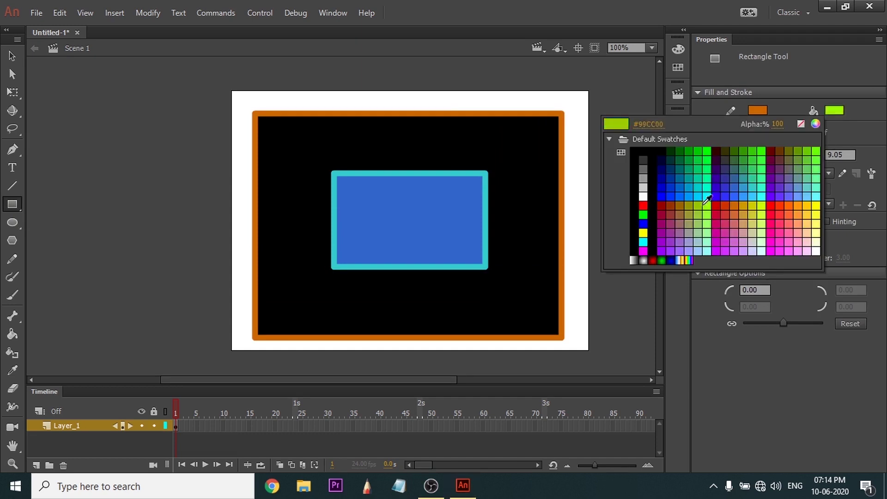
left_click(670, 221)
key("v")
left_click(518, 210)
left_click(834, 125)
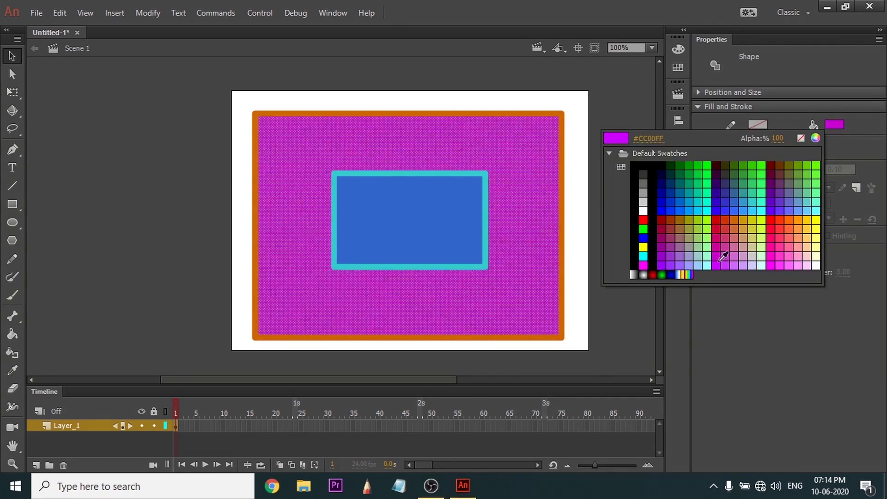
left_click(722, 258)
left_click(581, 261)
Try the Screen and Lighten blending modes on the movie clip and return its blending to Normal
left_click(441, 211)
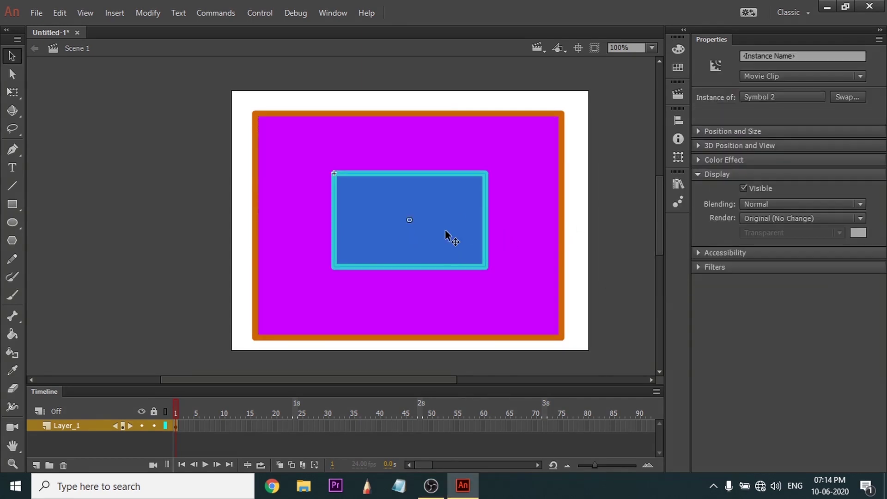
left_click(782, 201)
left_click(769, 294)
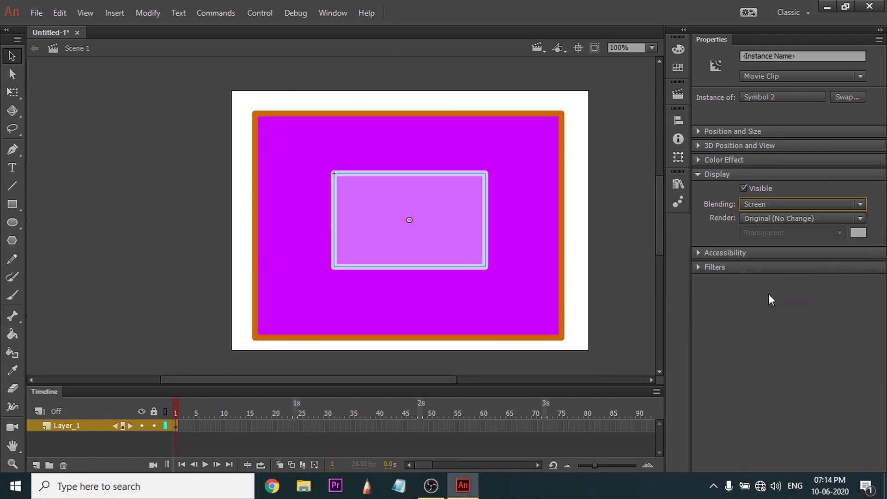
left_click(774, 205)
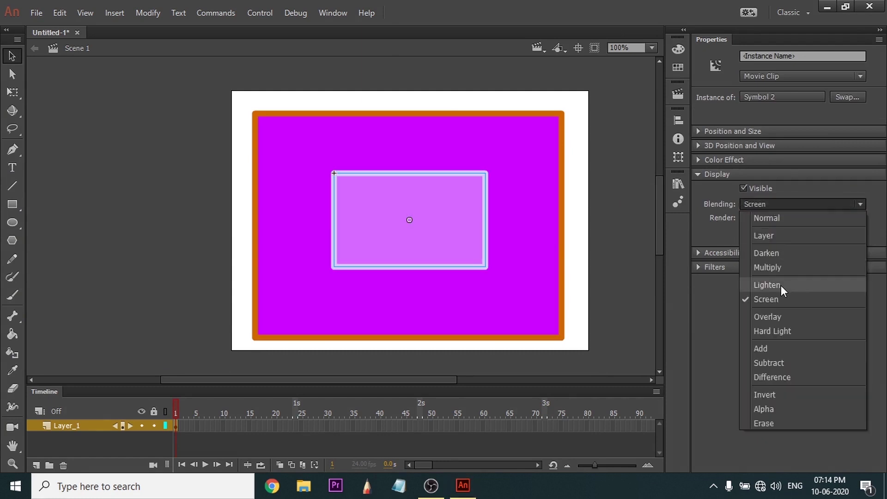
left_click(781, 285)
left_click(783, 203)
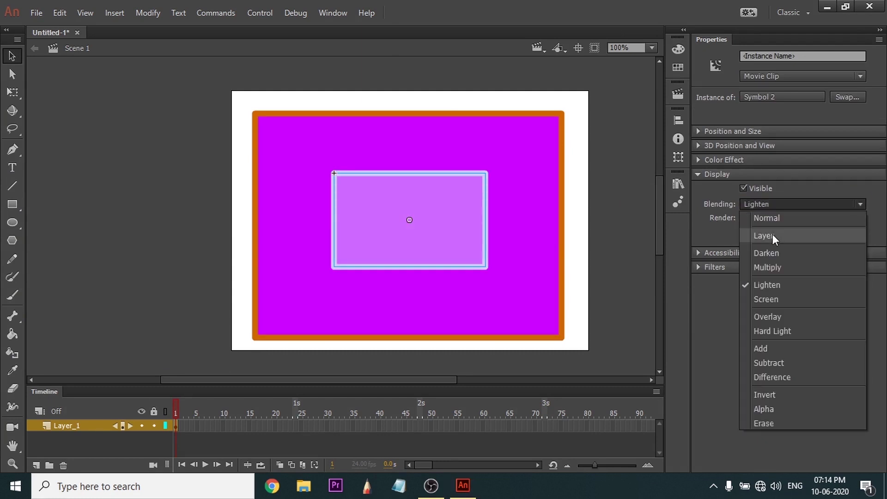
left_click(786, 298)
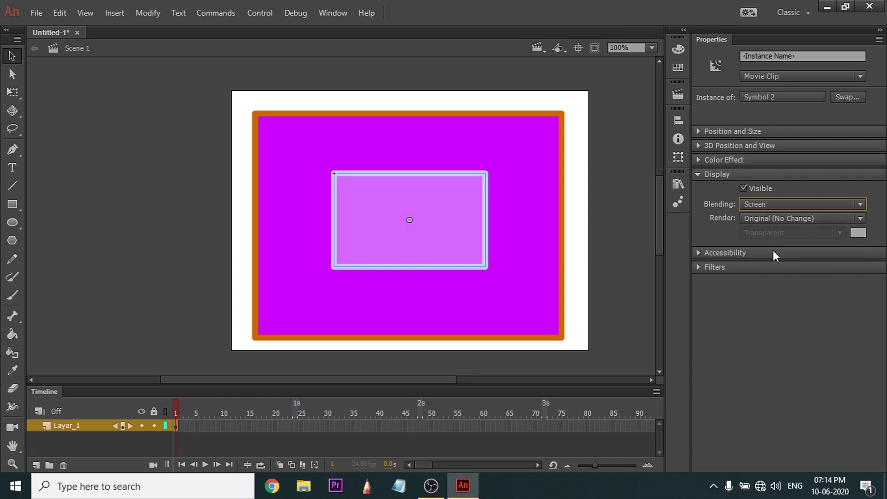
left_click(765, 201)
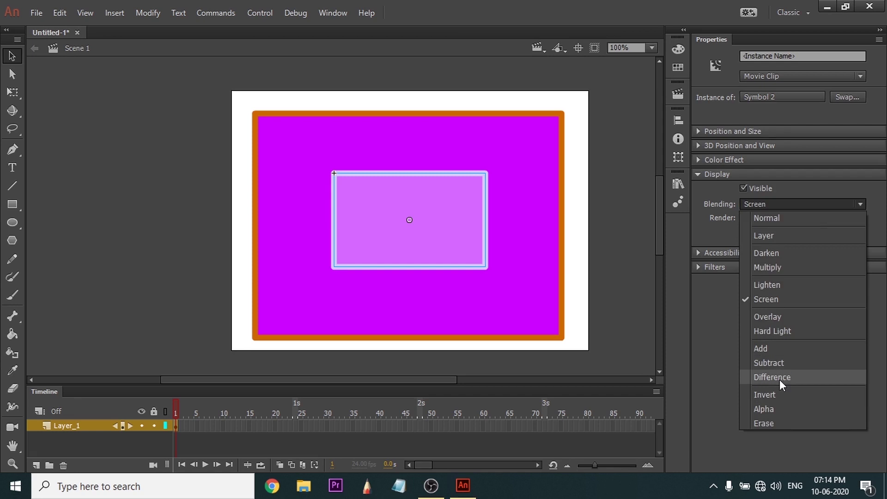
left_click(794, 265)
key("Home")
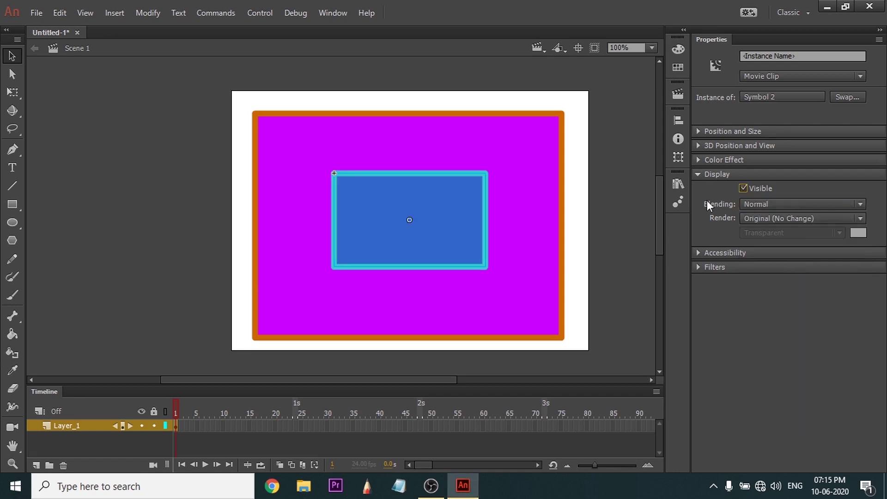
Review the movie clip's render options and its accessibility settings
left_click(789, 220)
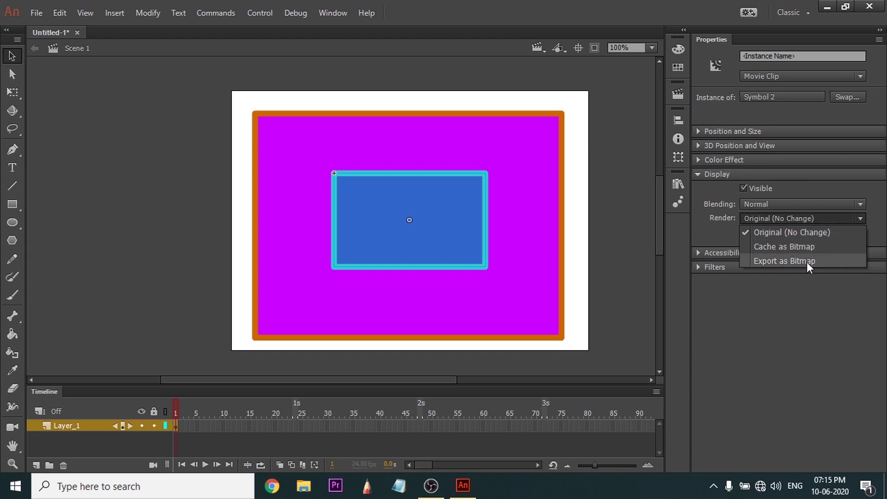
left_click(796, 215)
left_click(701, 172)
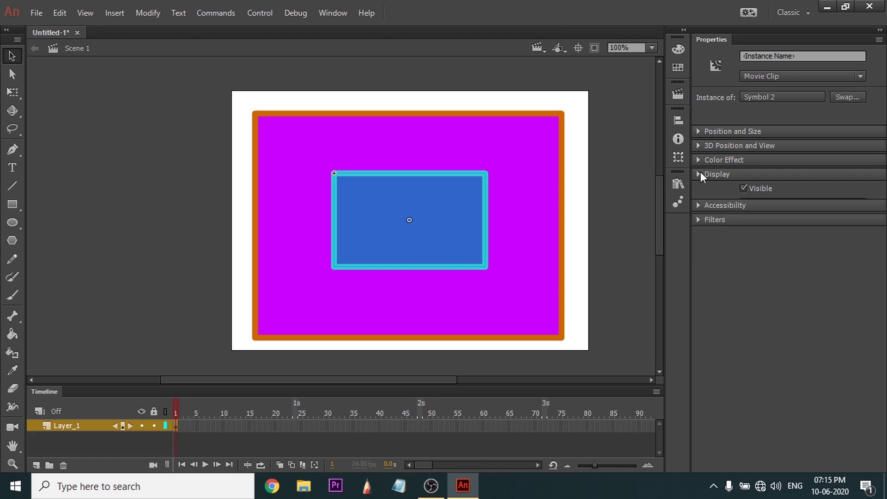
left_click(698, 188)
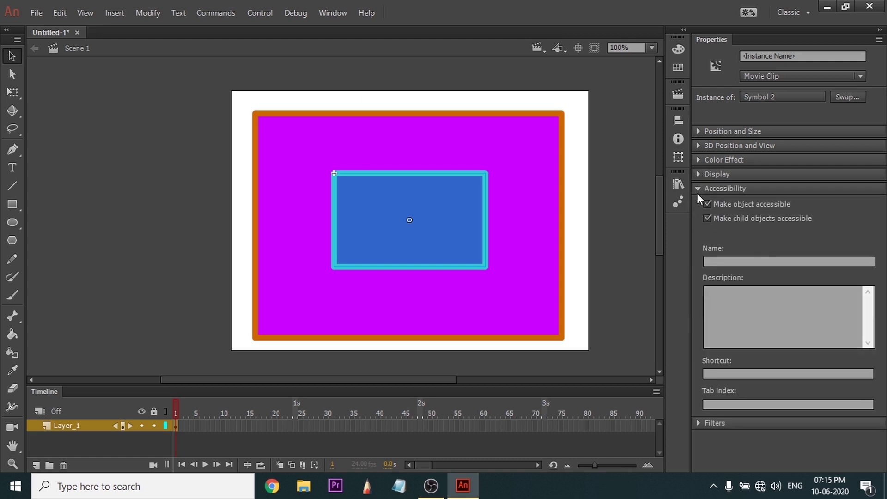
left_click(619, 301)
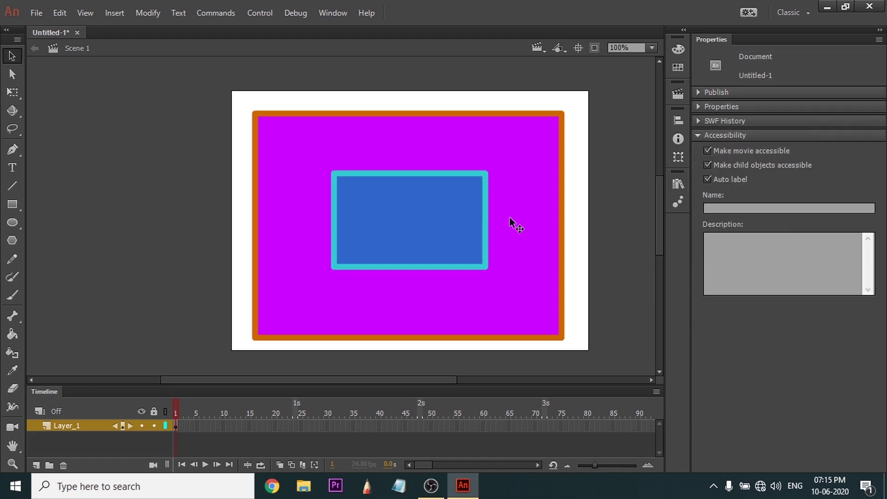
Add a Drop Shadow filter to the movie clip
left_click(435, 218)
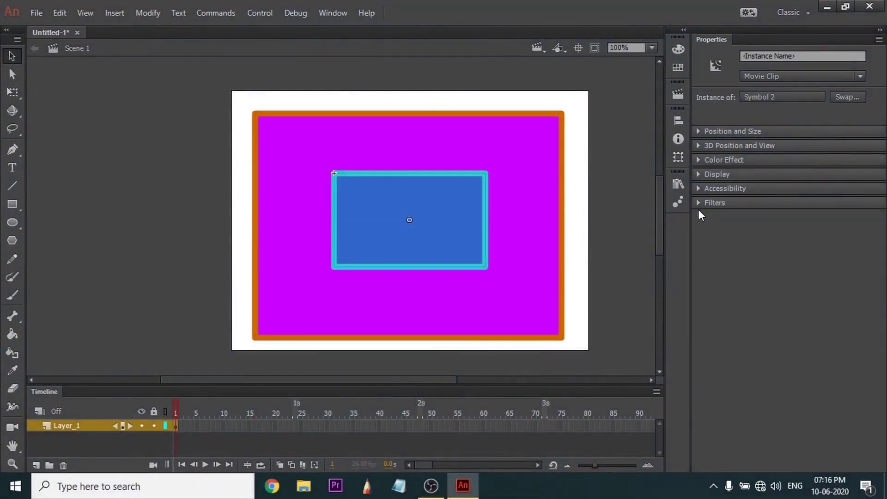
left_click(699, 205)
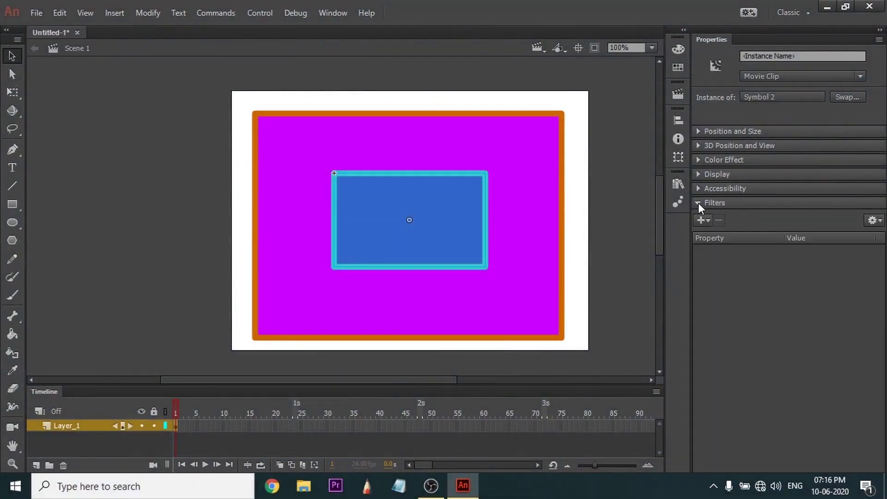
left_click(702, 220)
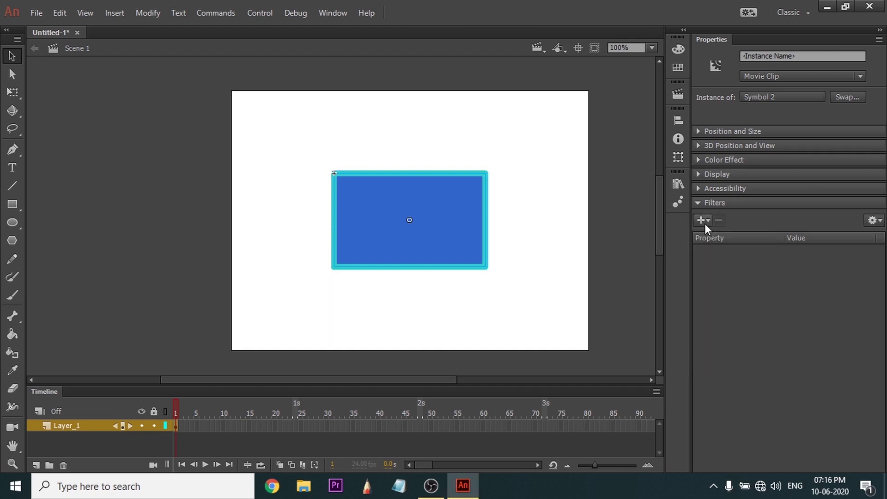
left_click(702, 221)
left_click(721, 235)
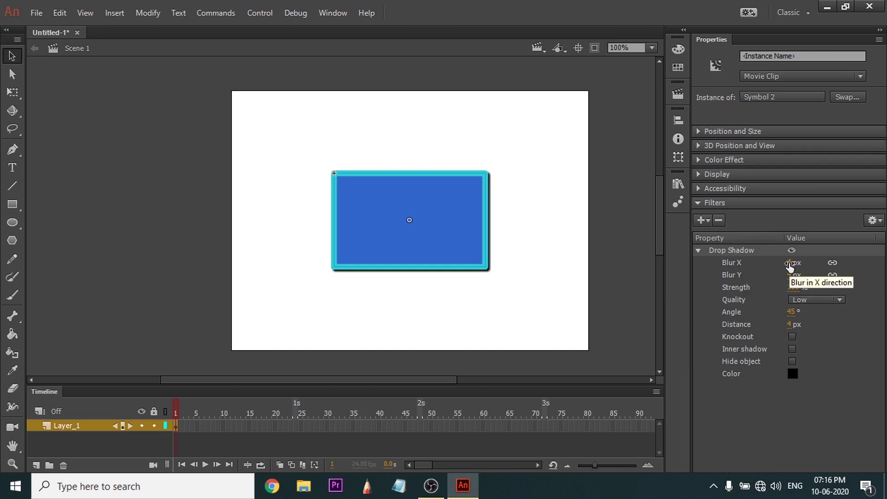
Set the drop shadow's blur to 23 px, unlink the two blur directions and set Blur Y to 0 px
left_click_drag(789, 263, 830, 263)
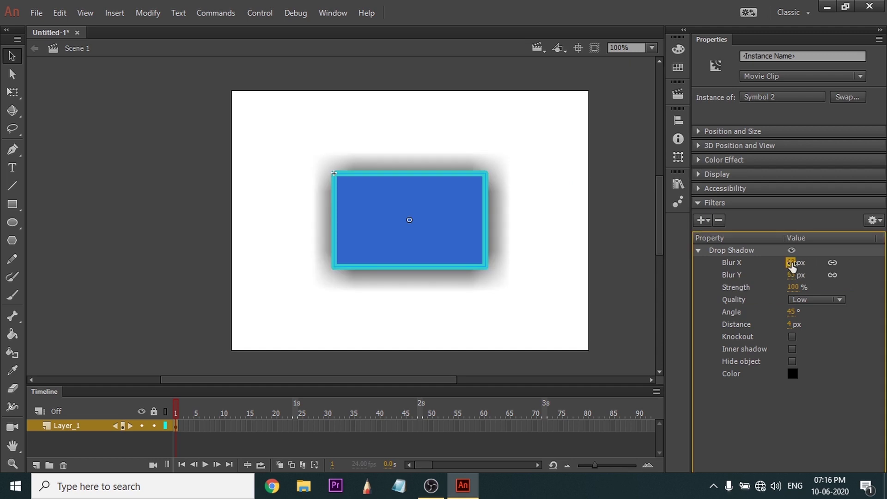
left_click_drag(792, 263, 764, 262)
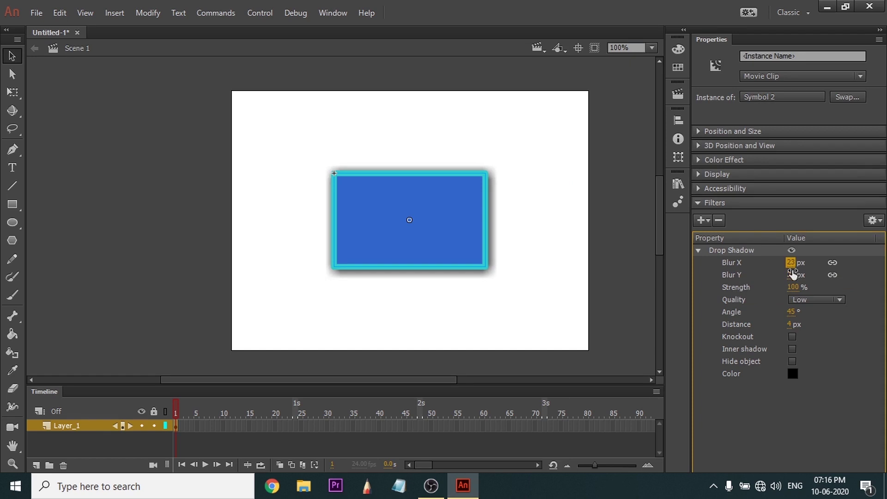
left_click(832, 266)
left_click(791, 275)
type("0")
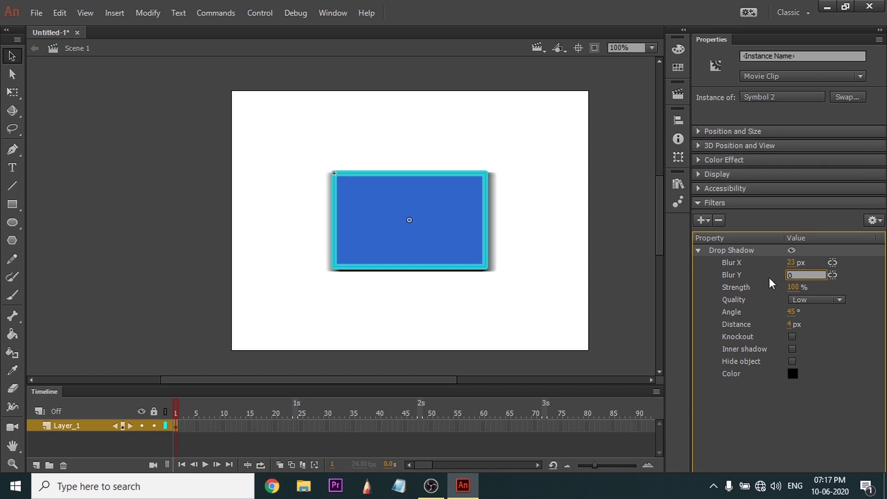
left_click(769, 278)
Compare a wider horizontal-only shadow blur with a vertical-only one, using Blur X 0 px and Blur Y 77 px, and relink the directions
mouse_move(793, 263)
left_mouse_down()
mouse_move(832, 260)
mouse_move(792, 262)
mouse_move(811, 263)
left_mouse_up()
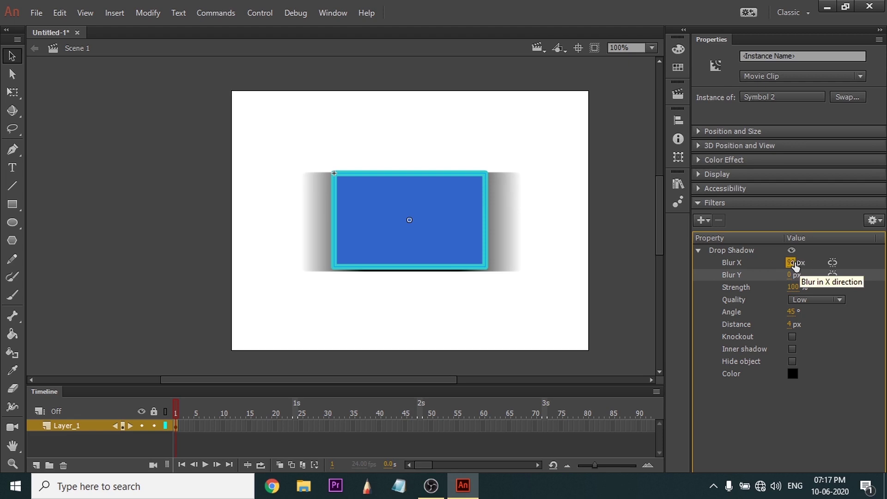
left_click_drag(789, 264, 804, 267)
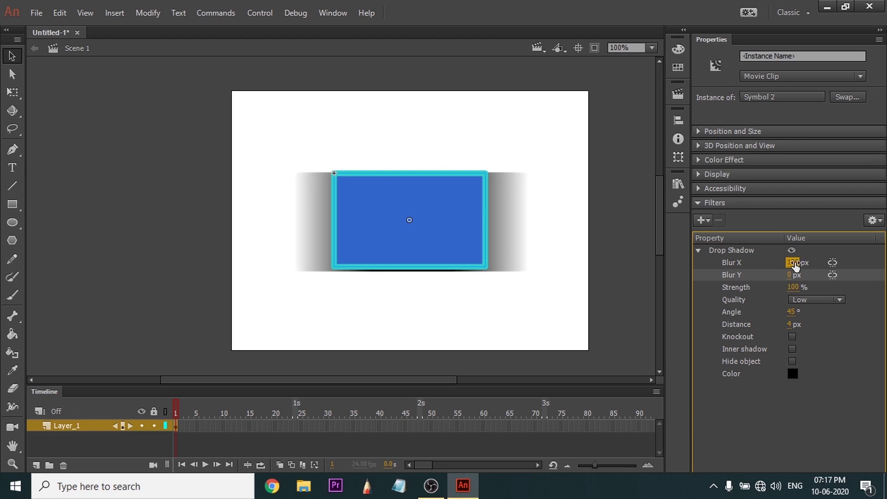
left_click(793, 263)
type("0")
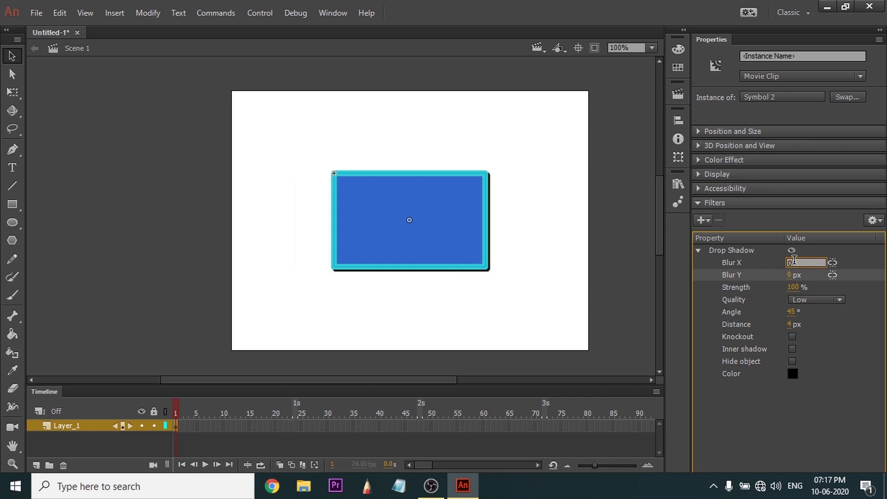
left_click_drag(791, 276, 814, 281)
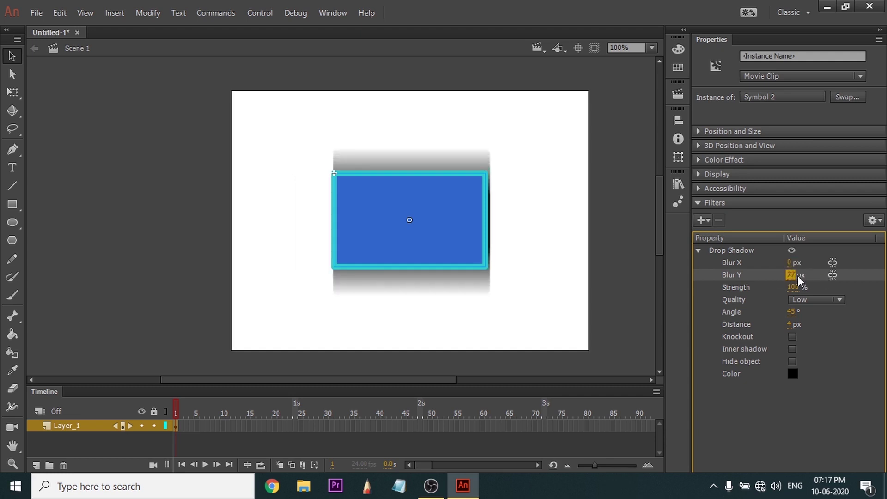
left_click(833, 275)
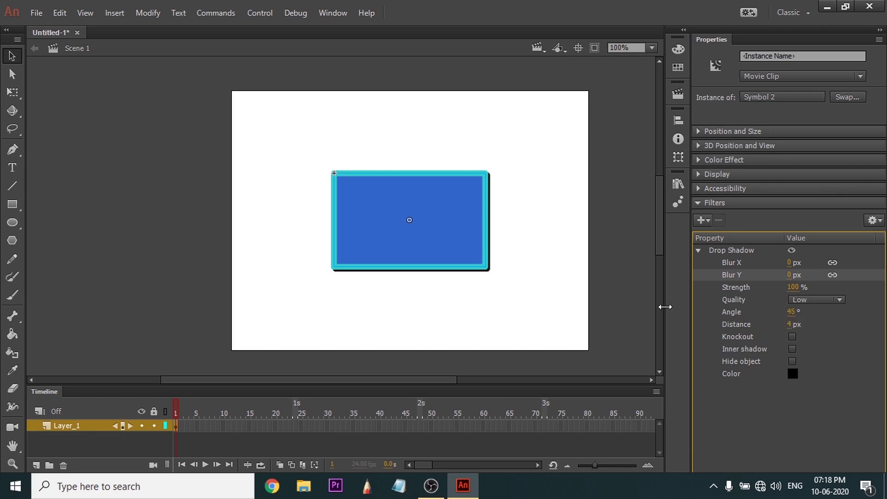
Set the drop shadow's distance to 0 px and its angle to 0°
left_click(804, 325)
type("0")
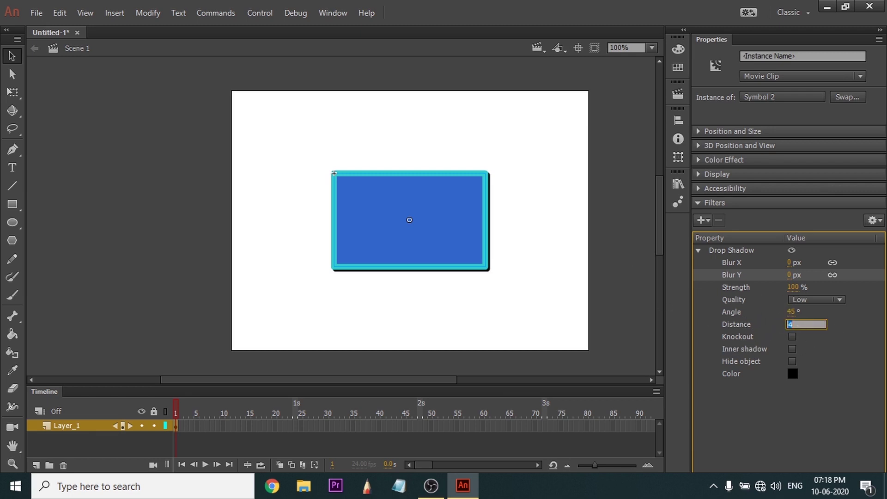
key("Return")
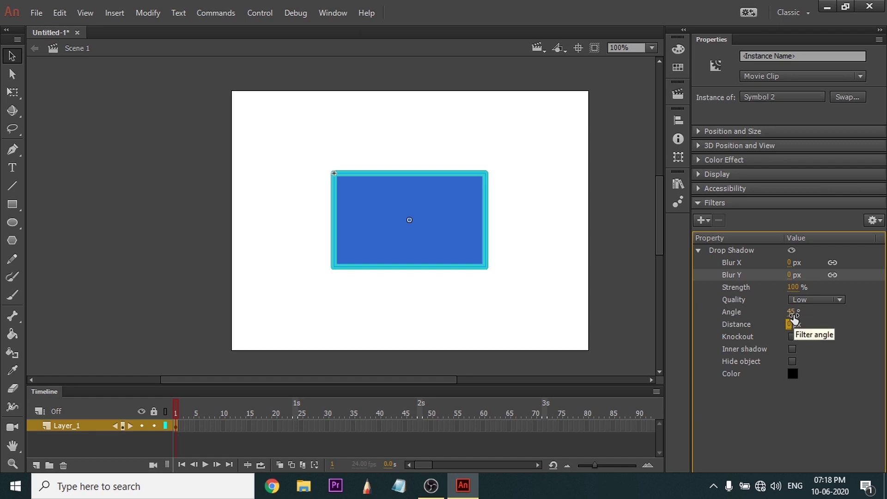
left_click(792, 312)
type("0")
key("Return")
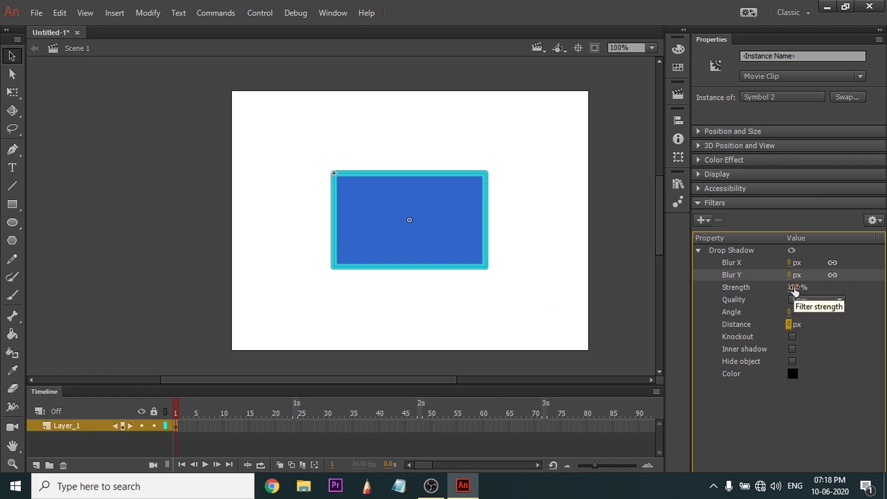
Set the drop shadow's linked blur to 87 px and its quality to High
left_click_drag(789, 263, 819, 263)
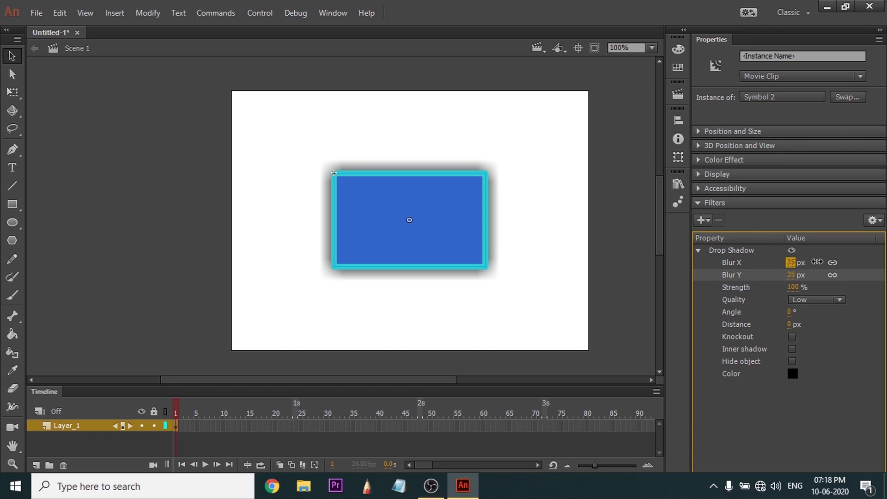
left_click_drag(818, 262, 782, 266)
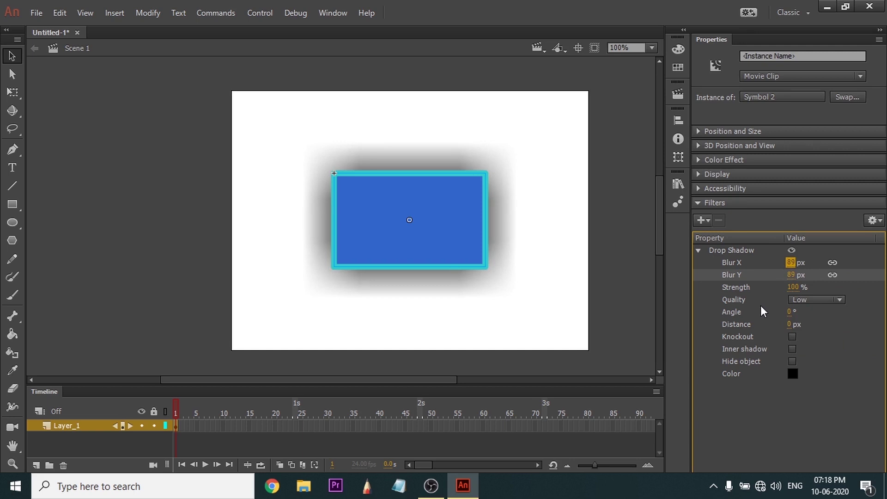
left_click_drag(791, 265, 788, 265)
left_click(813, 300)
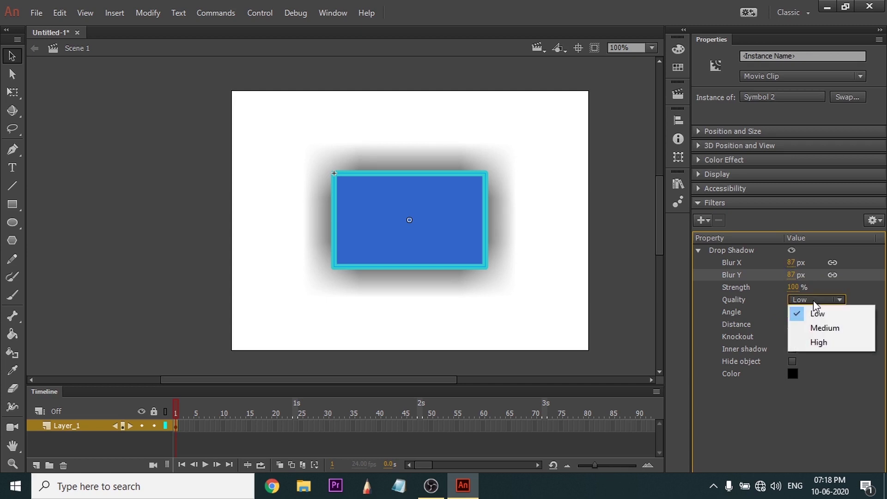
left_click(819, 343)
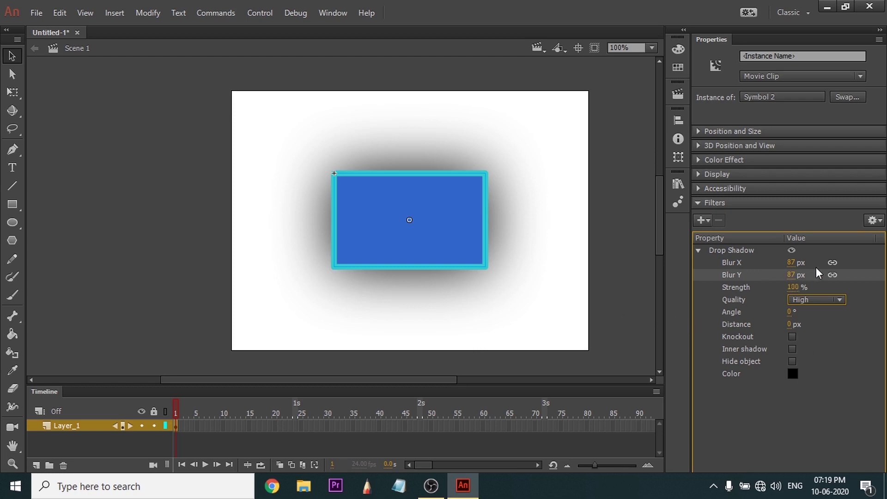
Set the drop shadow's linked blur to 100 px and its strength to 24%
left_click(791, 263)
type("100")
key("Return")
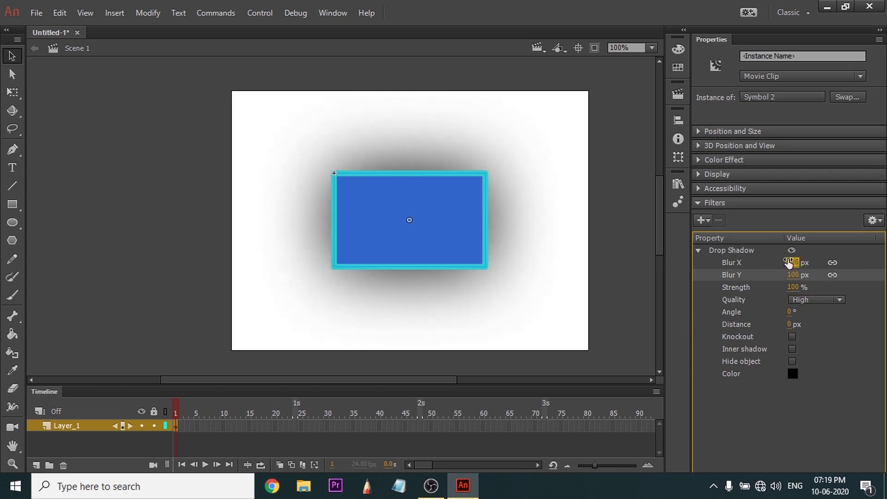
left_click(792, 287)
type("24")
key("Return")
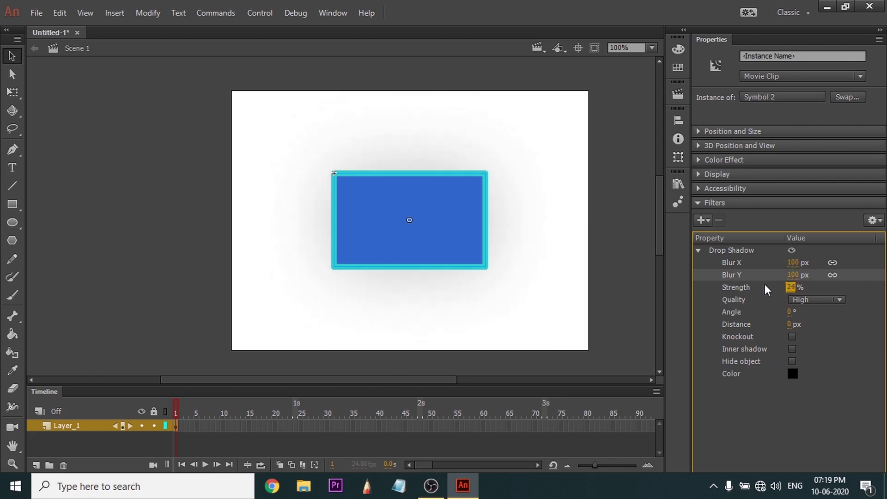
Try a much stronger drop shadow and reduce its strength to 55%
left_click_drag(791, 288, 886, 289)
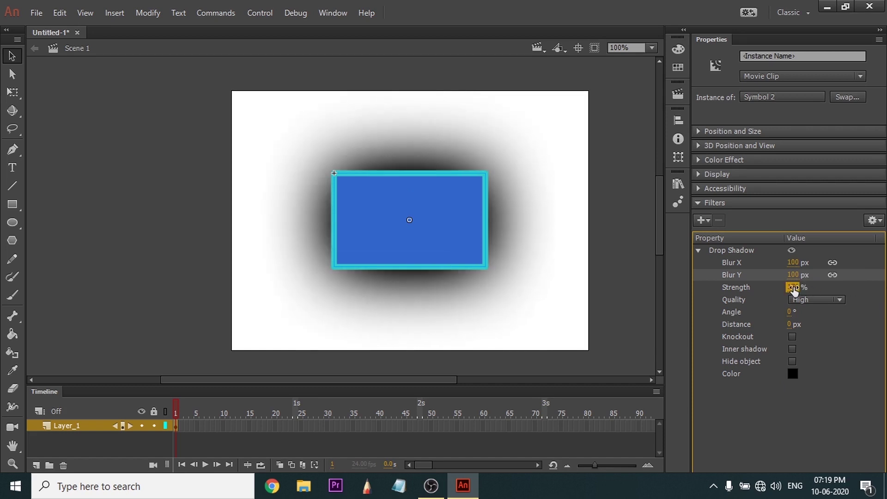
left_click_drag(793, 287, 722, 295)
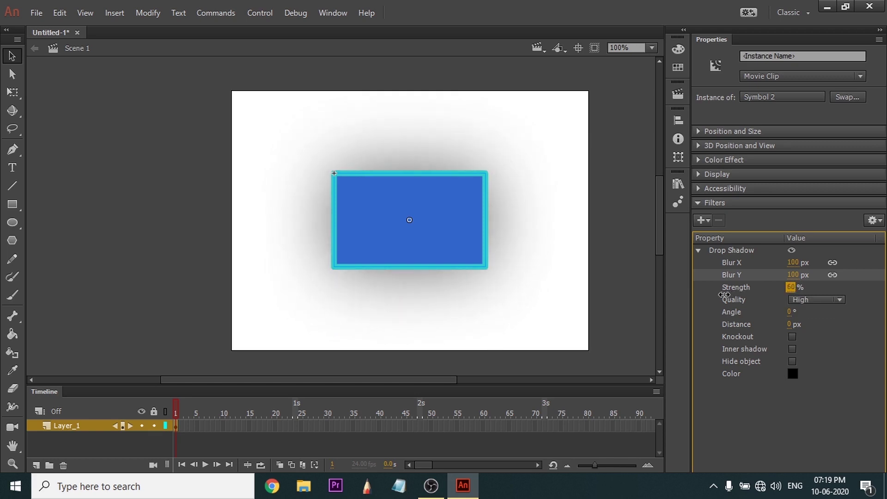
Preview the drop shadow as an inner shadow with a linked blur of 57 px, and turn the inner shadow off again
left_click(792, 349)
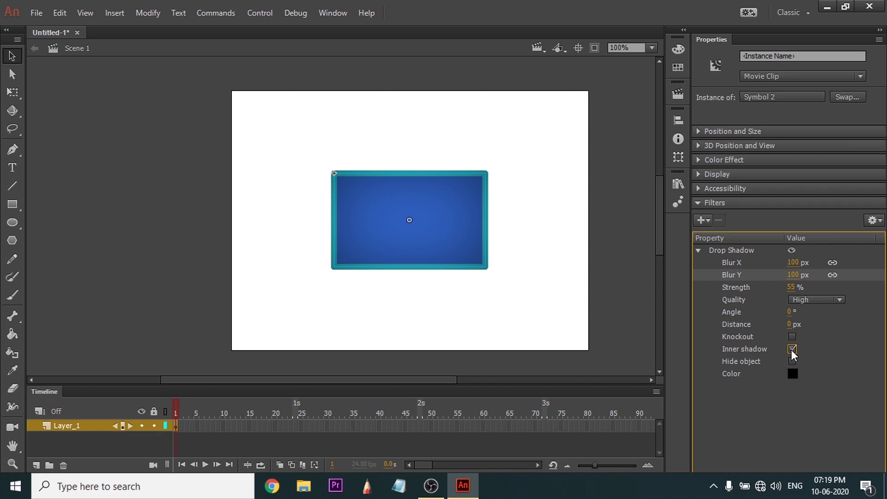
left_click(791, 263)
left_click_drag(791, 263, 758, 266)
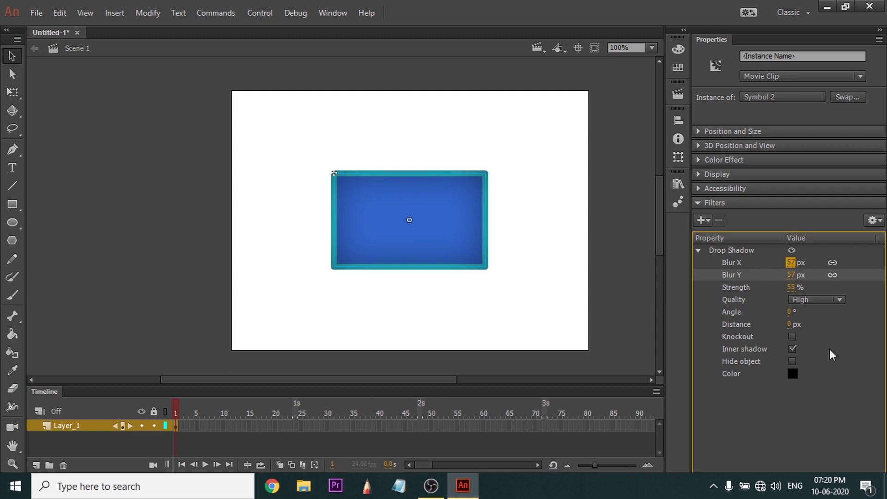
left_click(793, 349)
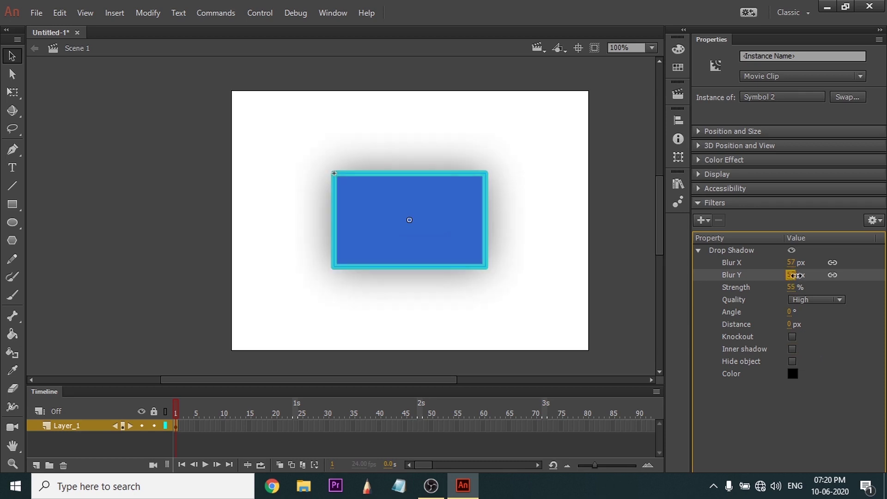
Set the drop shadow's linked blur to 99 px and its strength to 115%
left_click_drag(792, 275, 835, 288)
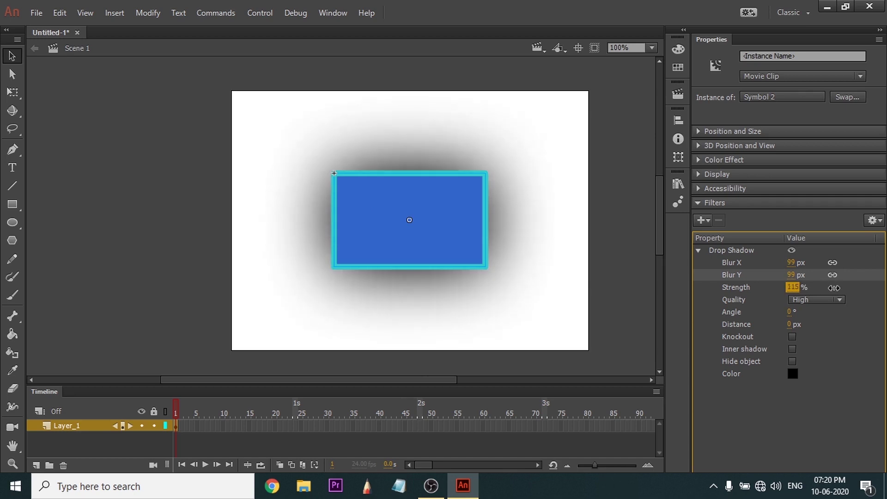
Preview the drop shadow's Hide object and Knockout options, turning each one off again
left_click(792, 362)
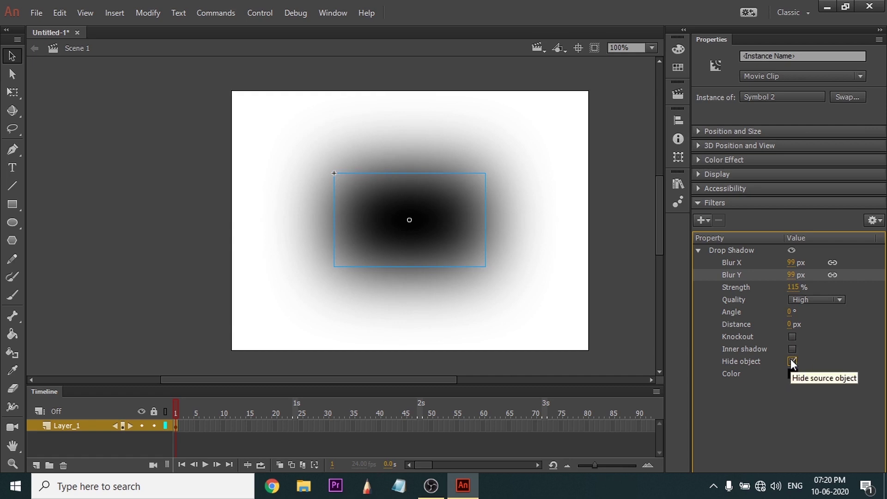
left_click(793, 361)
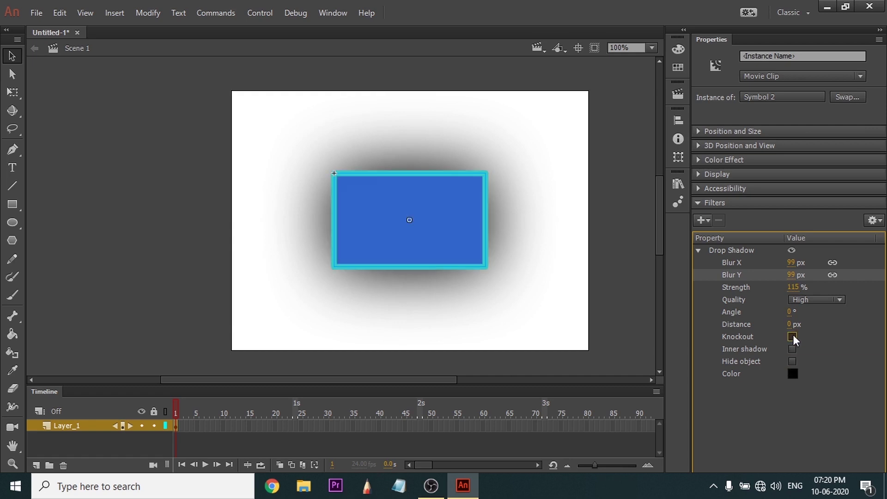
left_click(793, 337)
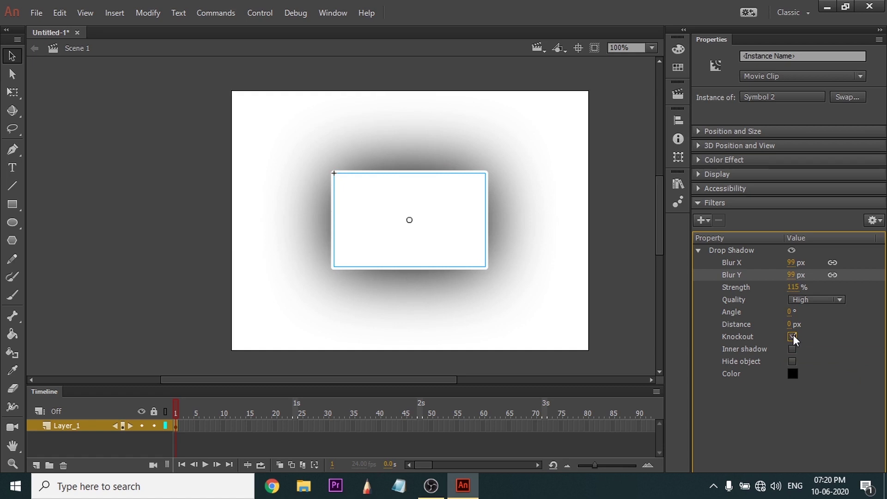
left_click(793, 337)
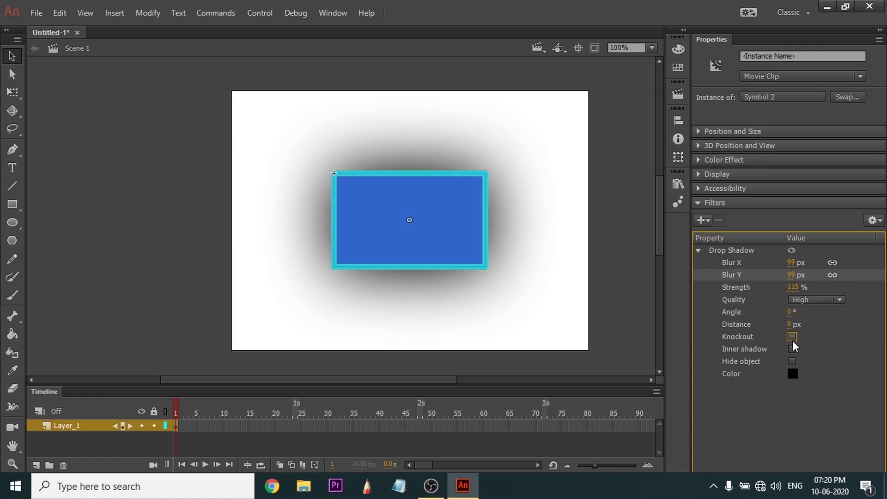
left_click(793, 361)
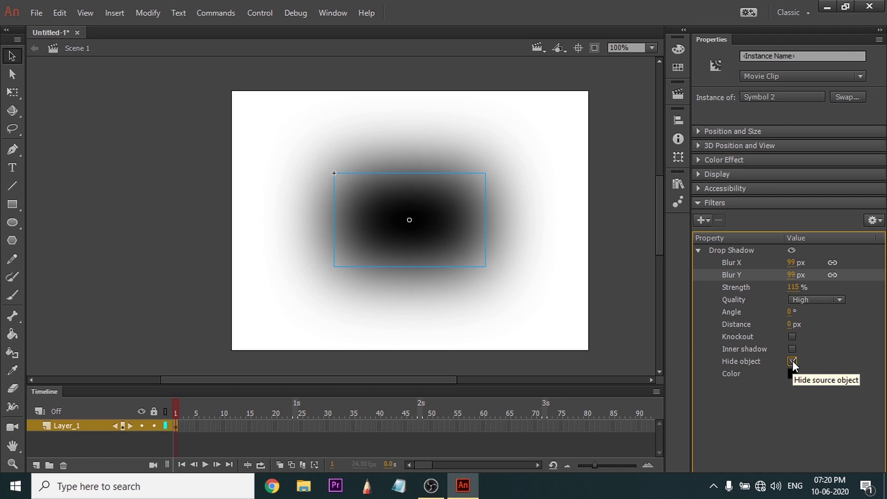
left_click(793, 362)
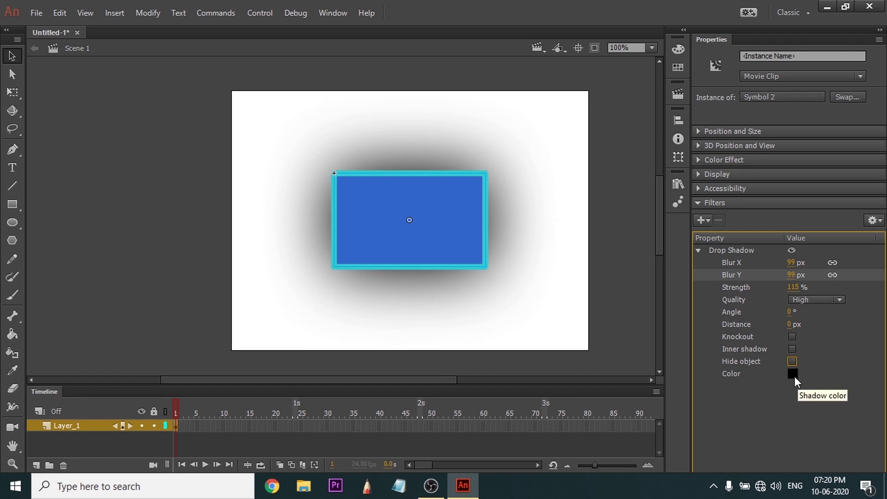
Try red, pink #FF3366 and green as the drop shadow's color, and restore it to black
left_click(794, 374)
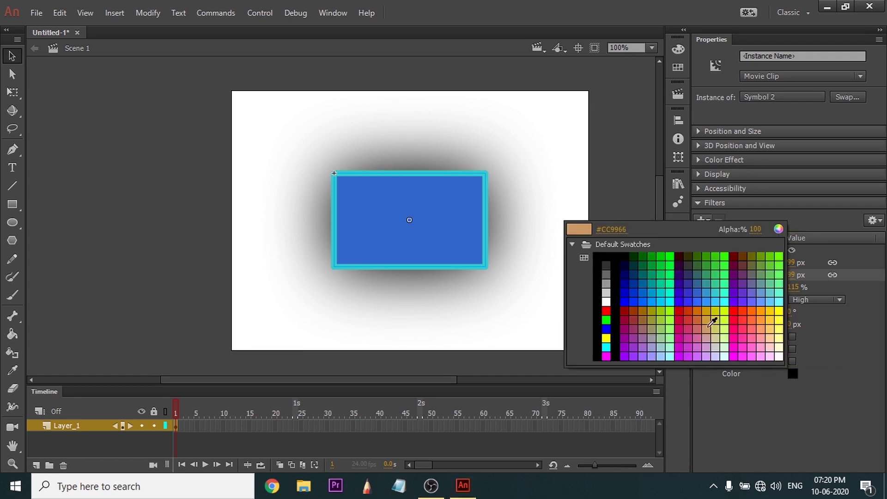
left_click(683, 310)
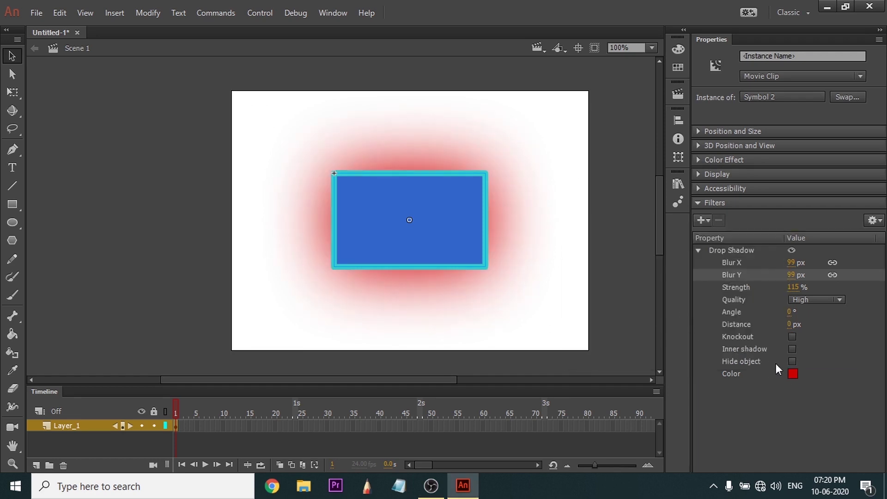
left_click(793, 374)
left_click(746, 329)
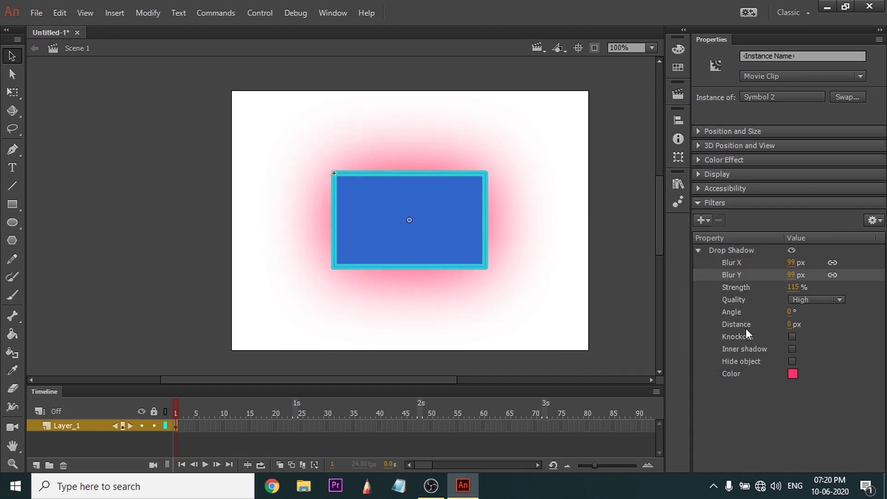
left_click(793, 373)
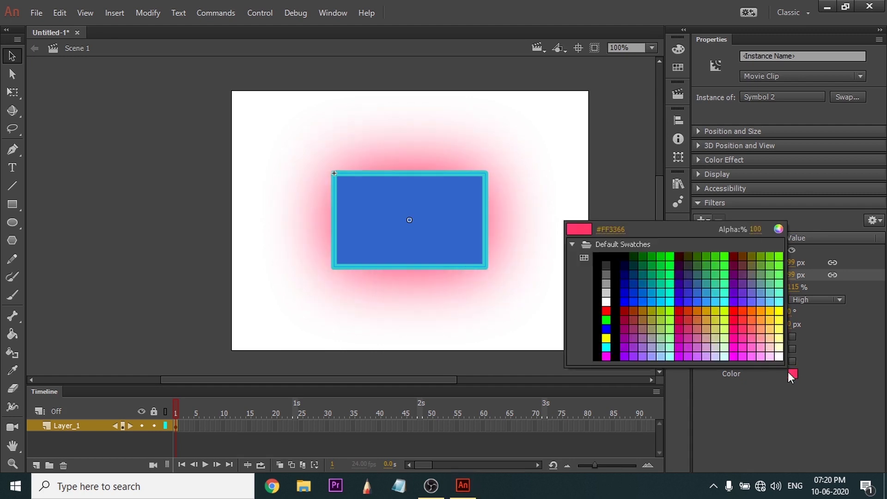
left_click(681, 316)
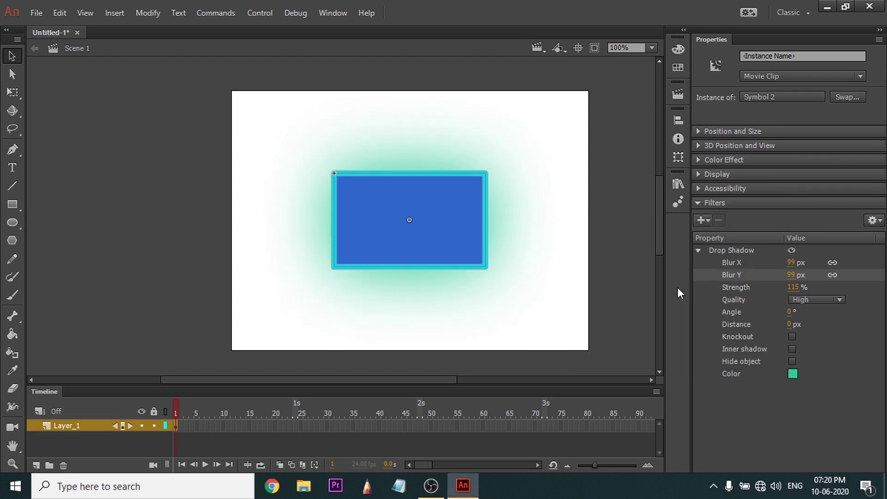
left_click(794, 374)
left_click(623, 258)
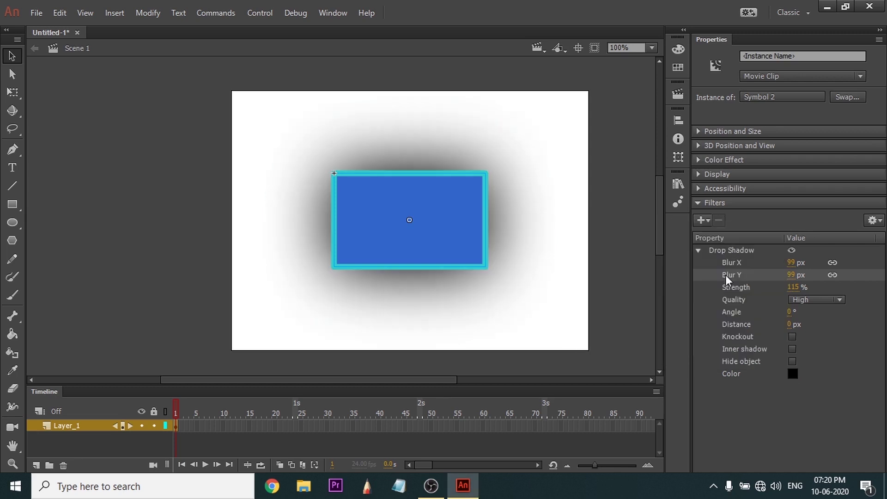
Disable and re-enable the Drop Shadow filter to compare the rectangle with and without it, and collapse the filter's settings
left_click(698, 250)
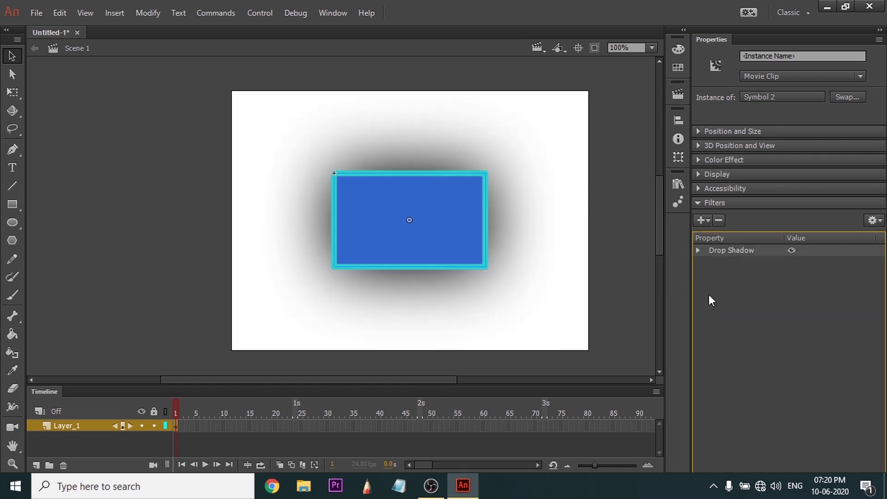
left_click(699, 250)
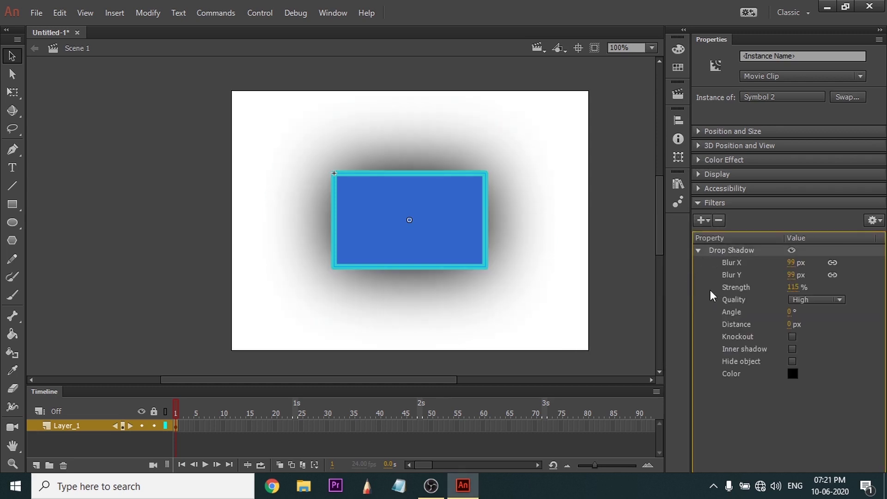
left_click(792, 251)
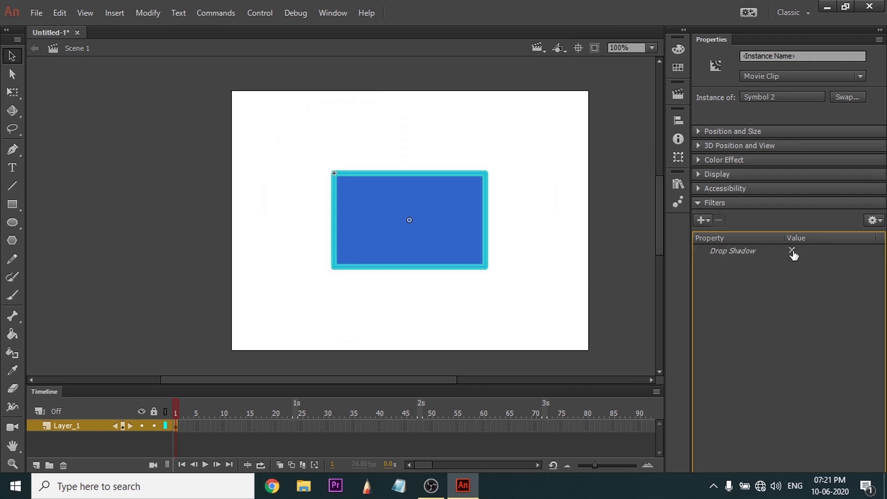
left_click(792, 251)
left_click(699, 251)
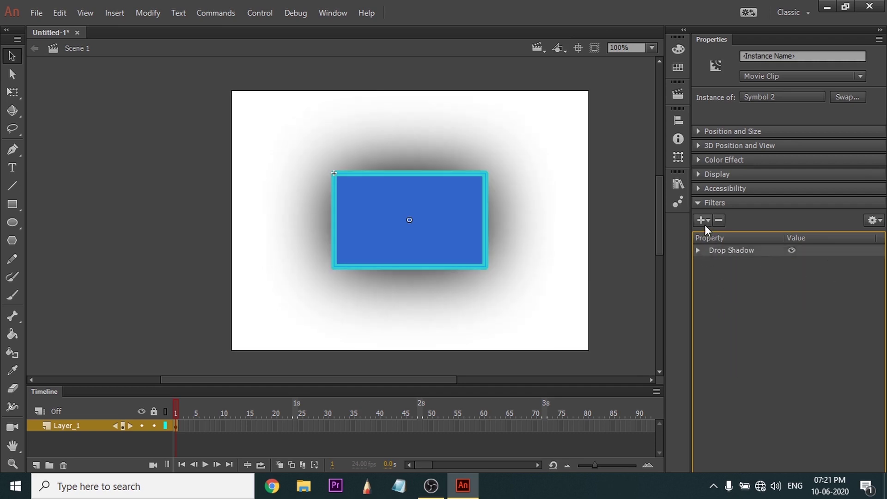
Add a Blur filter to the movie clip and disable the Drop Shadow filter
left_click(706, 225)
left_click(734, 253)
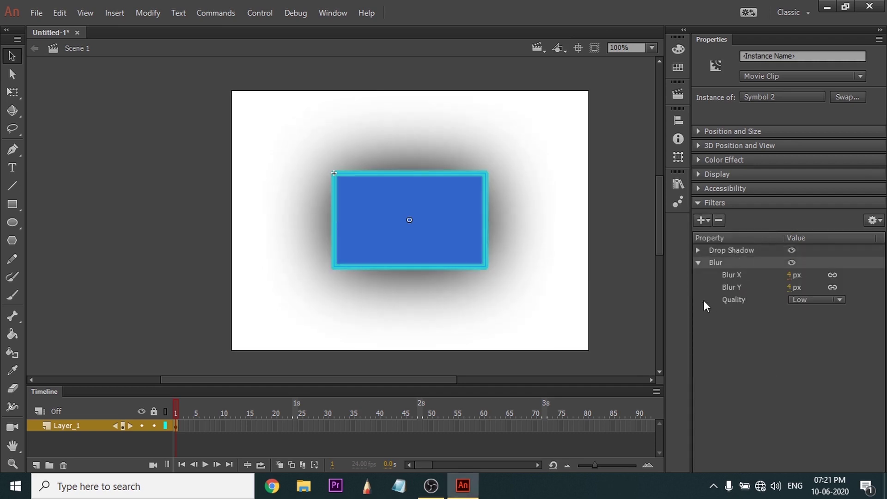
left_click(700, 251)
left_click(792, 250)
left_click(702, 251)
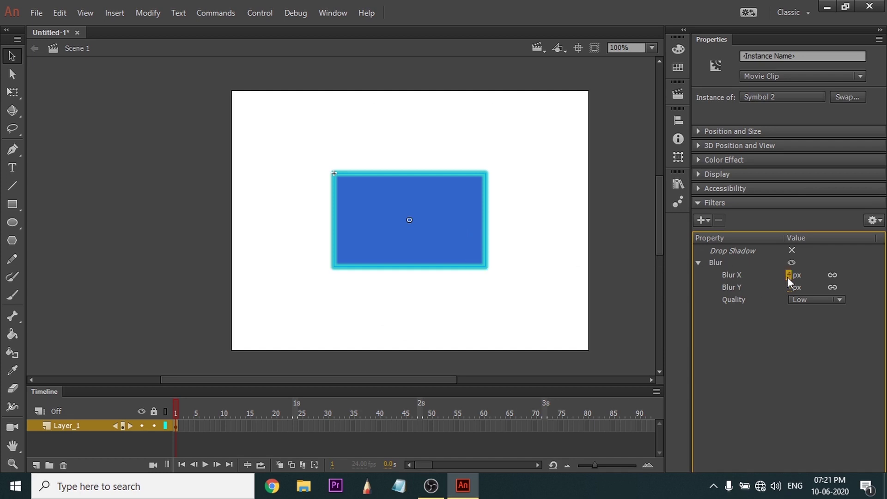
Preview a 60 px horizontal-only blur, relink both blur directions at 60 px, and move the rectangle to the right on the stage
left_click_drag(788, 275, 835, 276)
left_click_drag(834, 276, 812, 277)
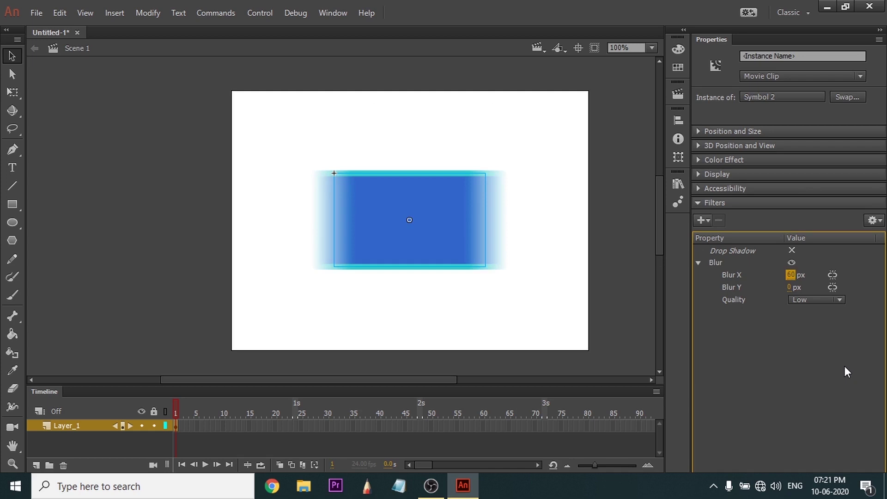
left_click(832, 275)
left_click_drag(475, 214, 490, 214)
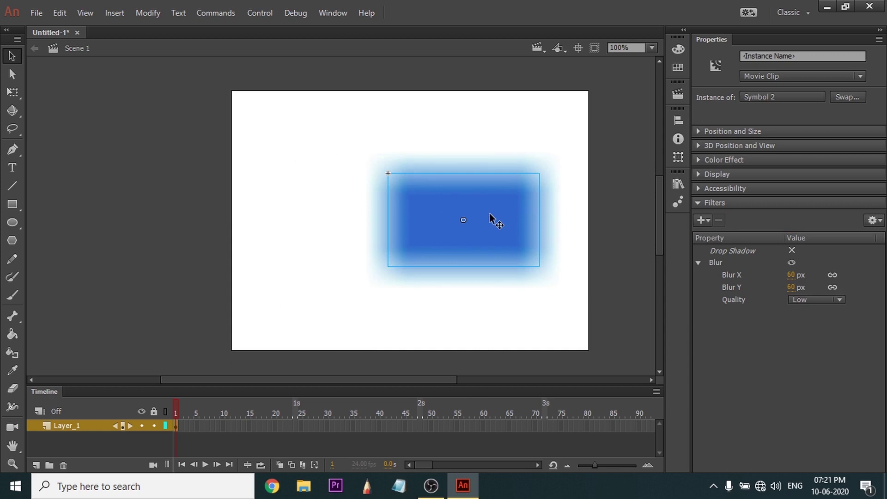
Compare the Blur filter's Medium and High quality settings, and return the quality to Low
left_click(803, 301)
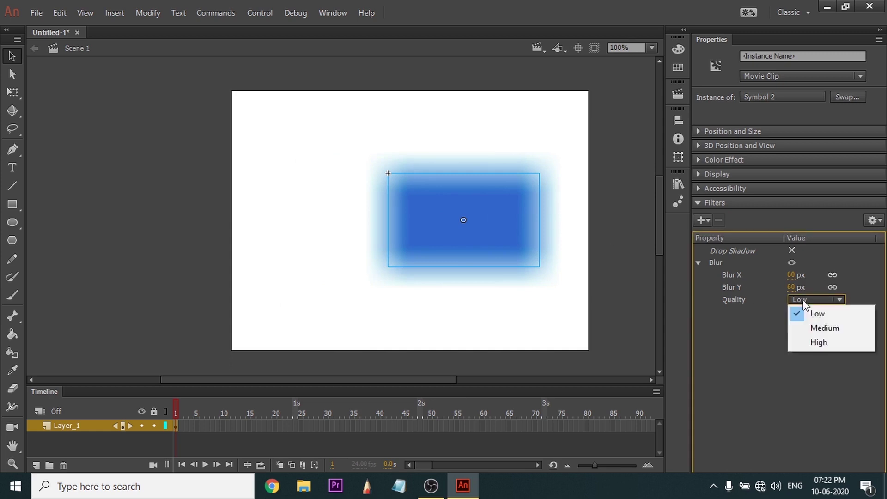
left_click(801, 326)
left_click(806, 300)
left_click(810, 342)
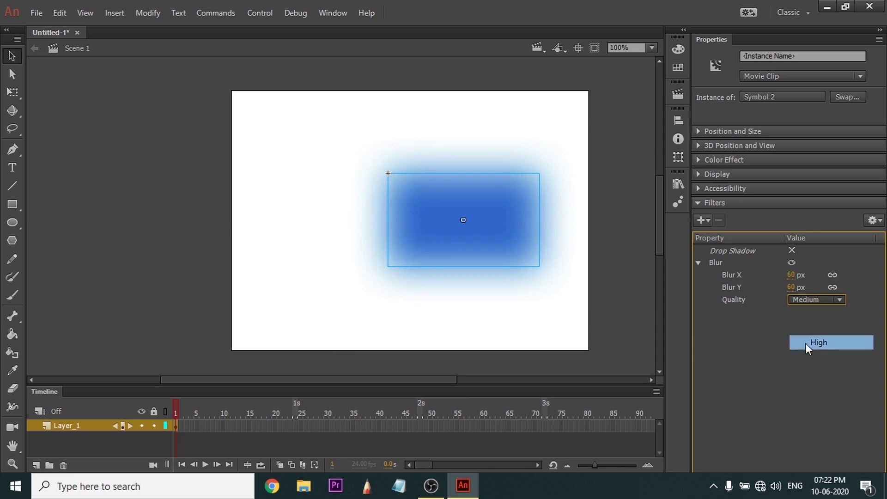
left_click(820, 300)
left_click(828, 314)
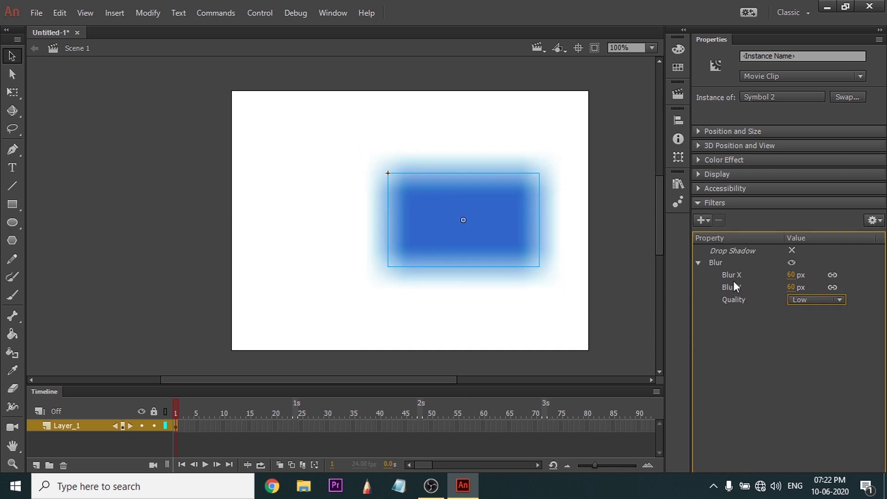
Disable the Blur filter and add a Glow filter with a linked blur of 53 px
left_click(698, 262)
left_click(792, 263)
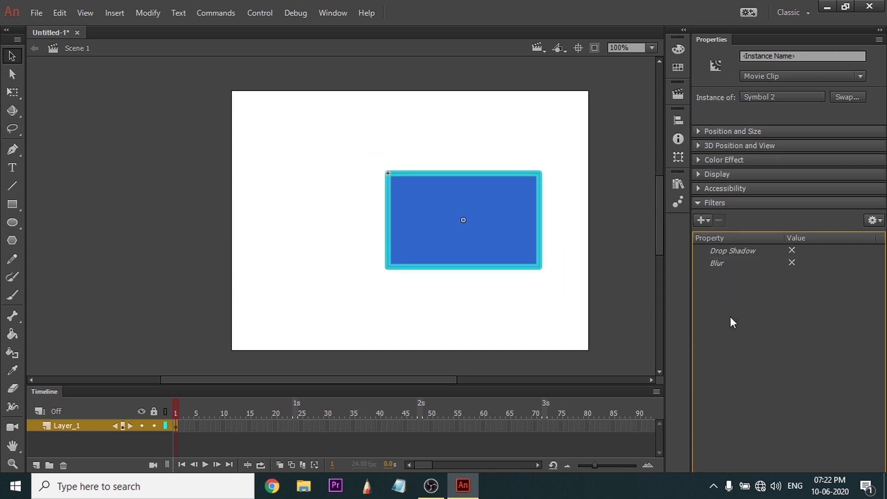
left_click(701, 221)
left_click(712, 259)
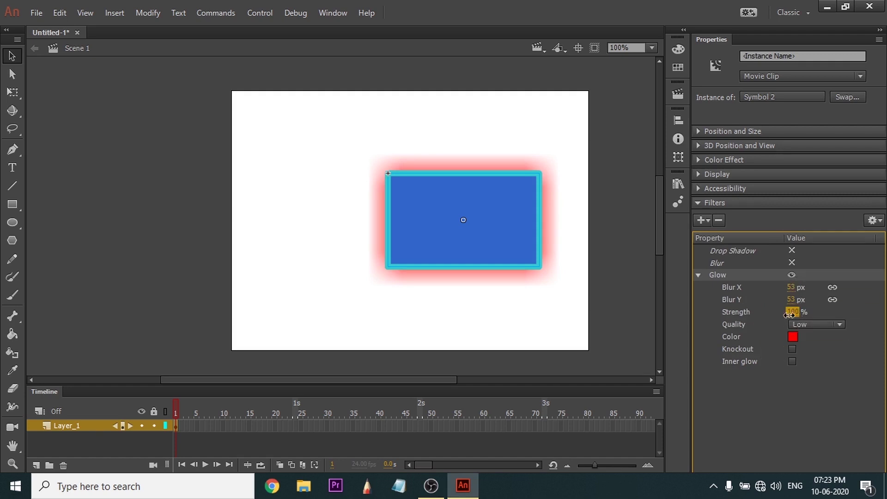
Set the glow's strength to 84%, keeping its quality at Low
left_click_drag(792, 313, 788, 318)
left_click(823, 320)
left_click(822, 321)
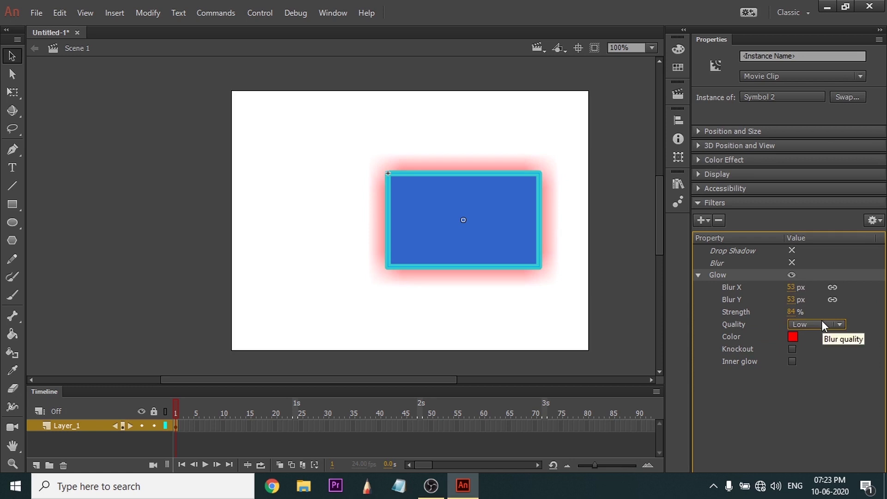
Change the glow's color to purple and turn on its Knockout option
left_click(793, 336)
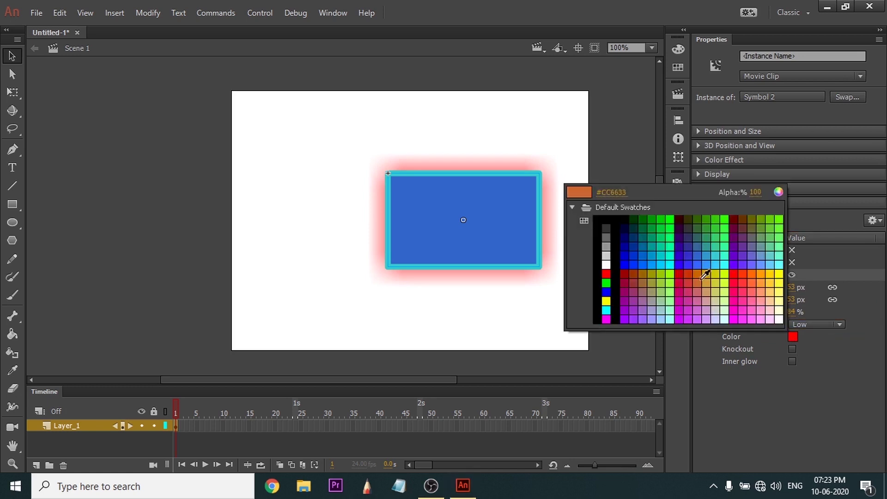
left_click(708, 272)
left_click(793, 337)
left_click(767, 278)
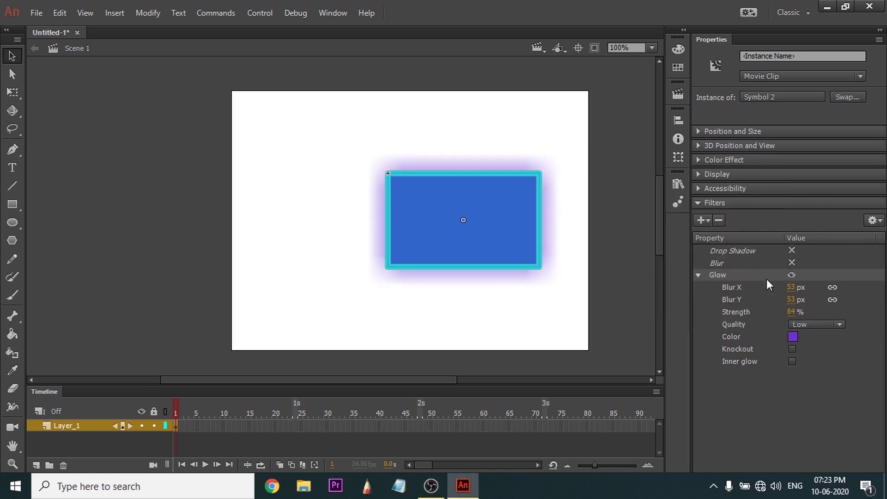
left_click(792, 350)
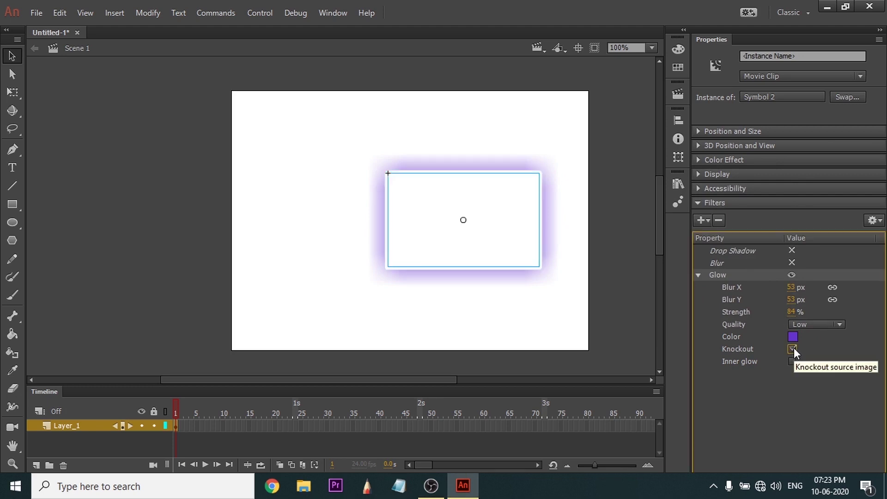
Turn off the glow's Knockout, turn on Inner glow, and set its linked blur to 49 px
left_click(794, 349)
left_click(793, 363)
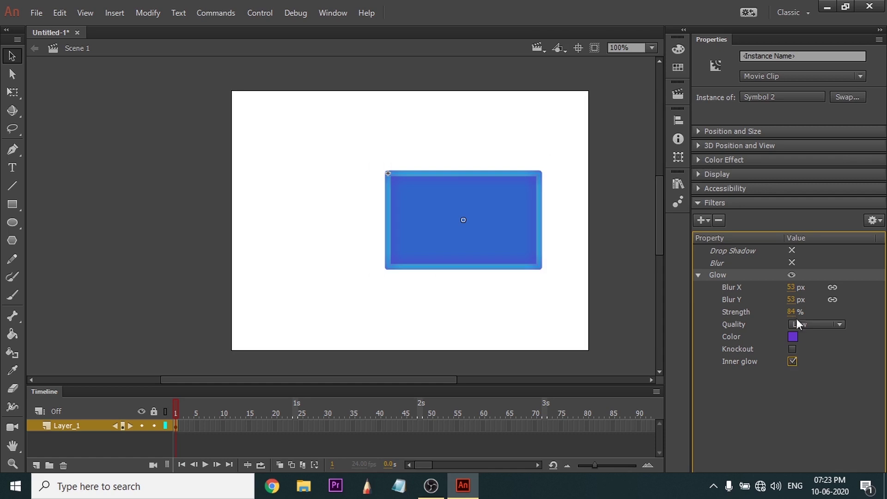
mouse_move(792, 299)
left_mouse_down()
mouse_move(822, 298)
mouse_move(791, 299)
left_mouse_up()
Disable the Glow filter and add a Bevel filter to the movie clip
left_click(792, 274)
left_click(702, 220)
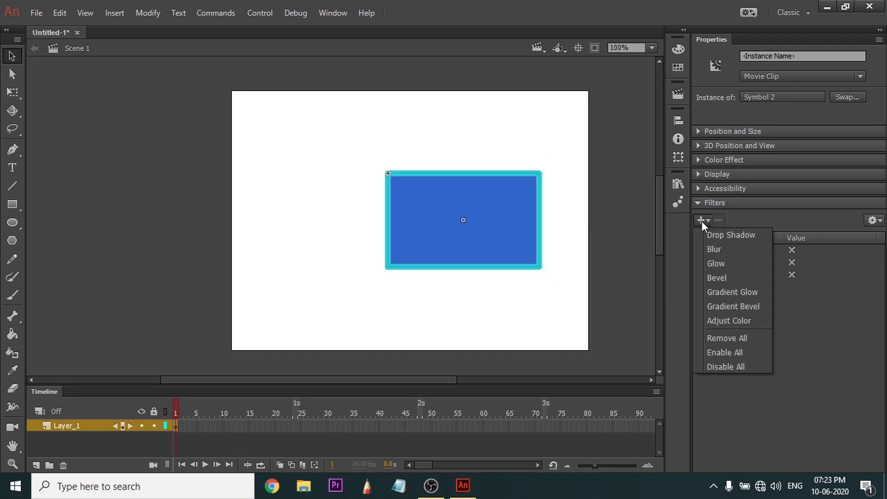
left_click(737, 279)
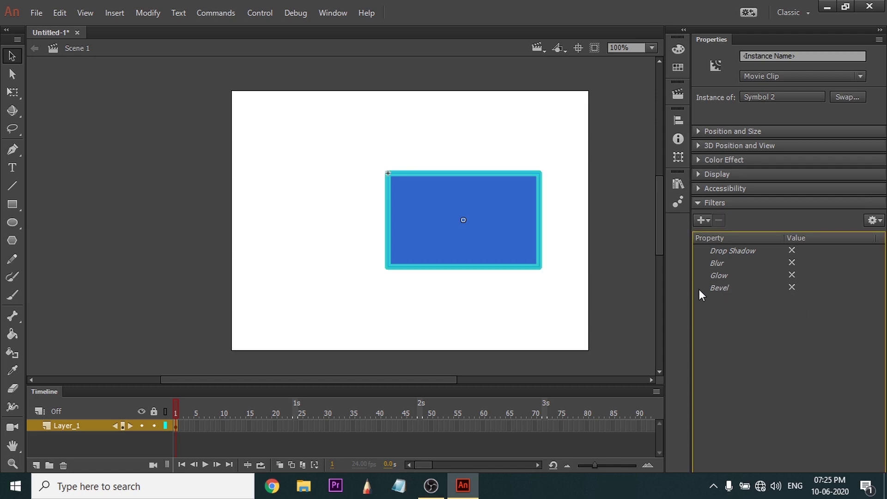
Add a Gradient Glow filter to the movie clip
left_click(703, 220)
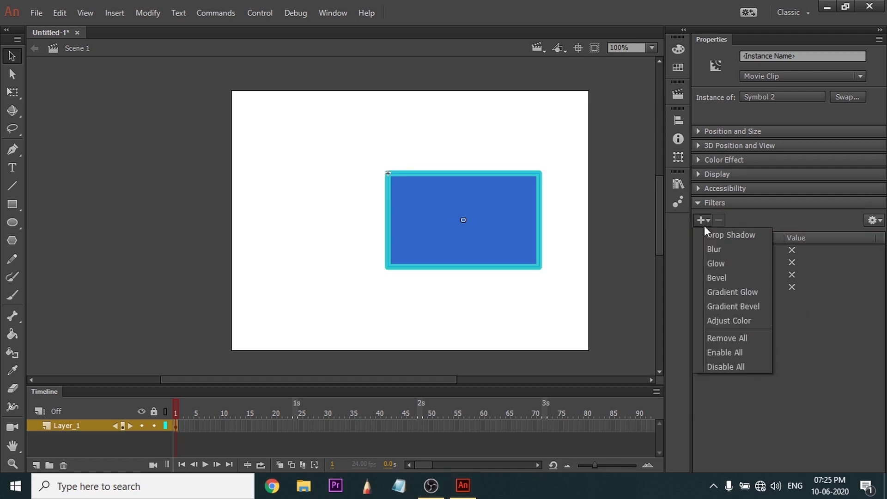
left_click(749, 290)
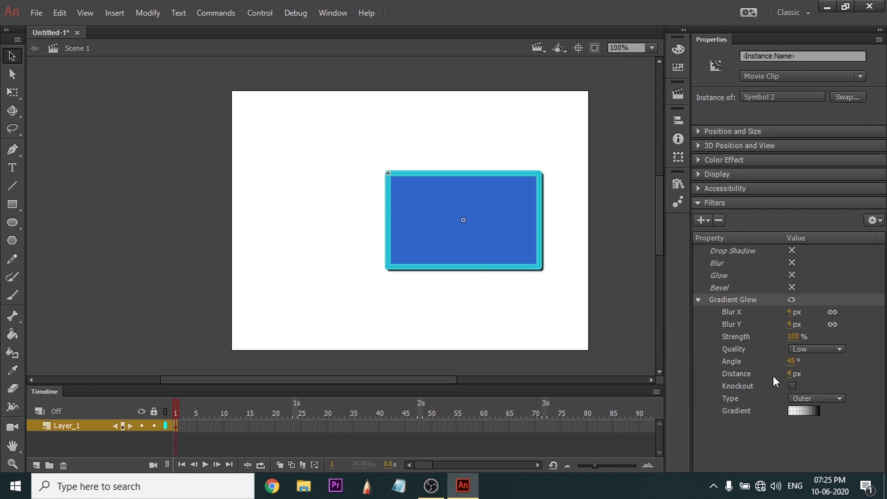
left_click(744, 432)
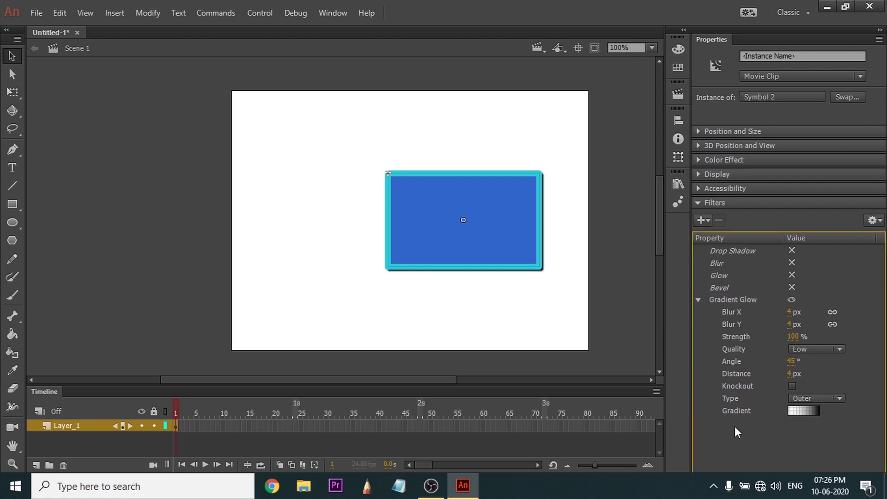
Move the black stop of the Gradient Glow's gradient inward and color it teal green
left_click(808, 412)
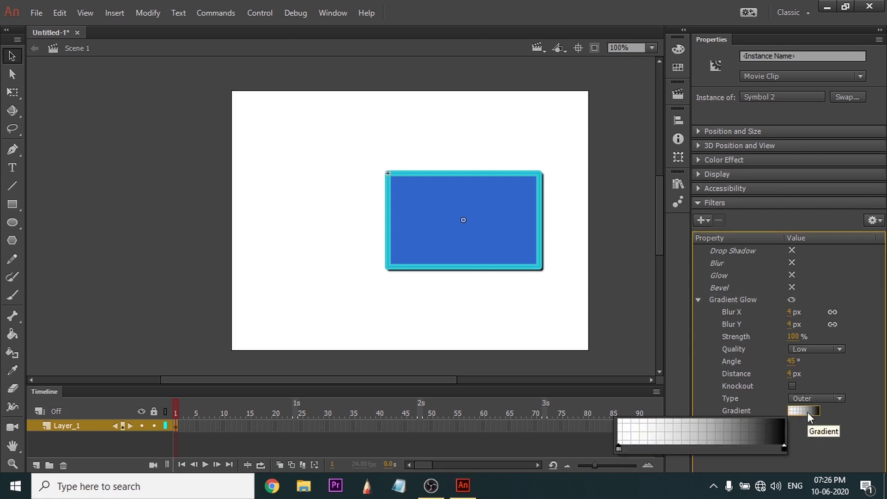
left_click_drag(782, 447, 752, 448)
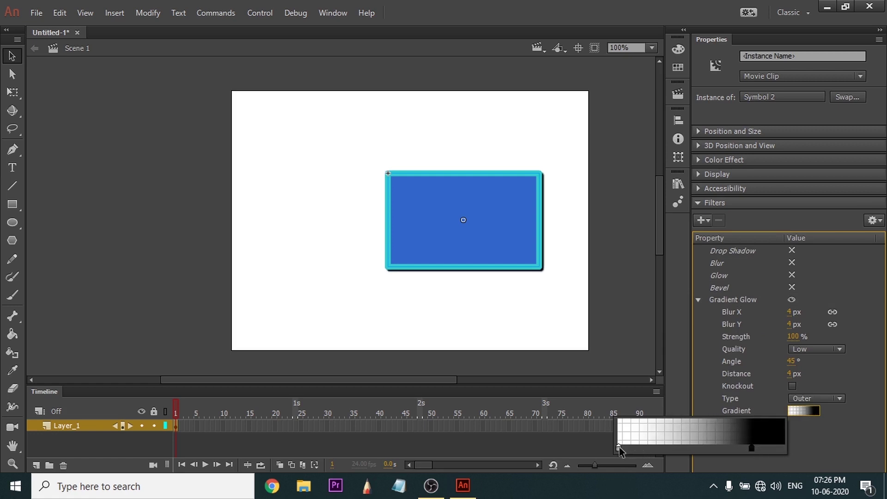
left_click(749, 447)
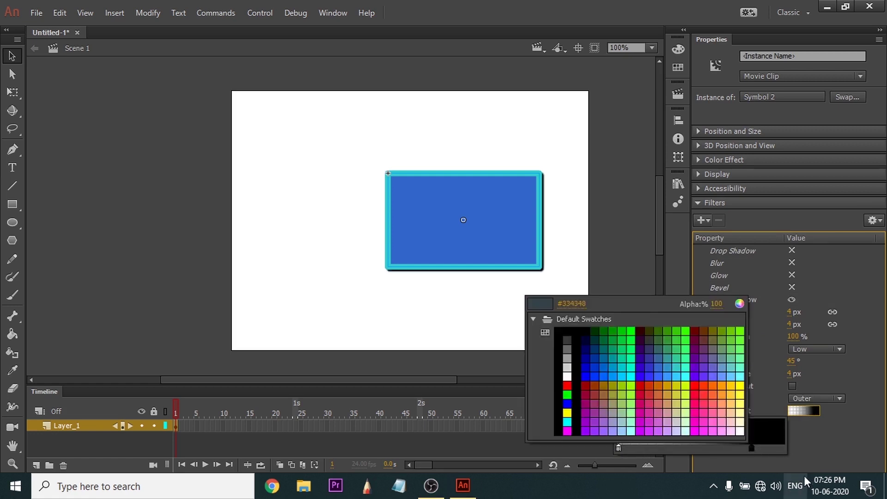
left_click(679, 362)
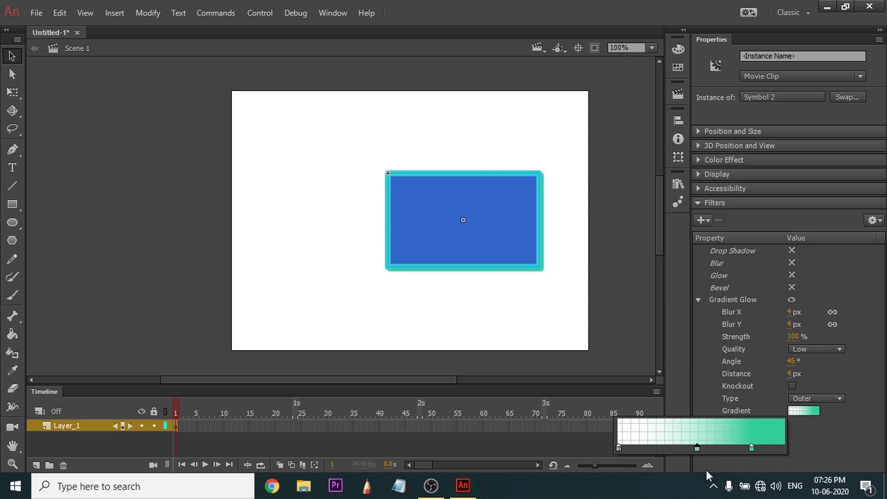
Place a light orange stop near the gradient's middle and return the green stop to the gradient's end
left_click(672, 449)
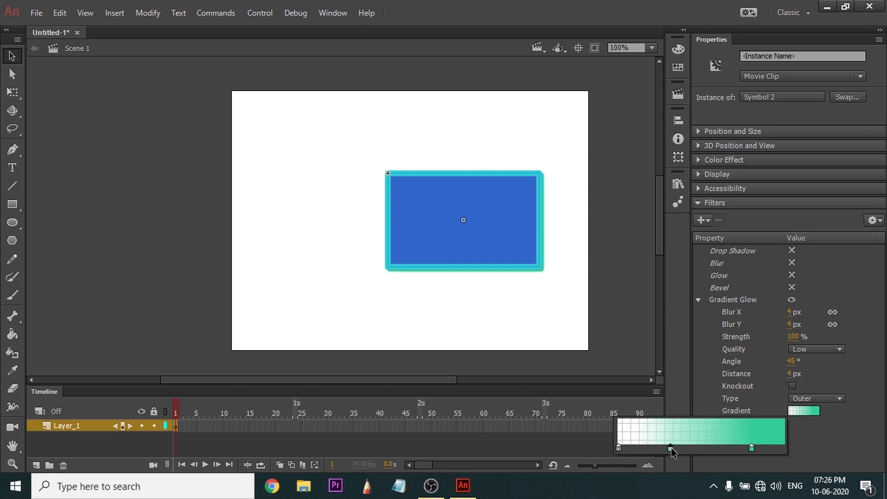
left_click(671, 448)
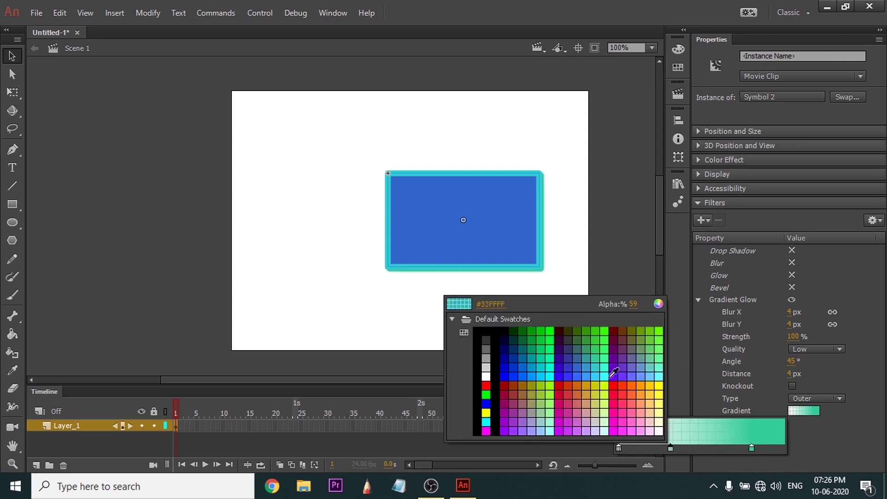
left_click(610, 375)
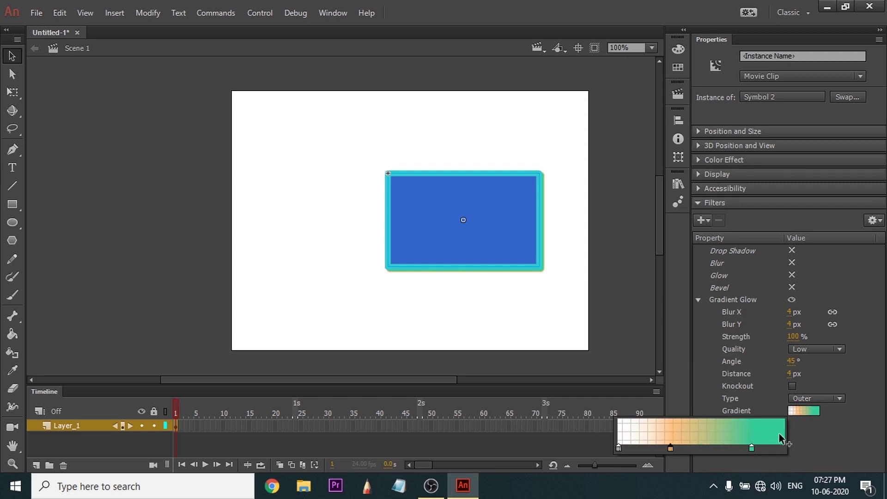
left_click_drag(750, 447, 803, 451)
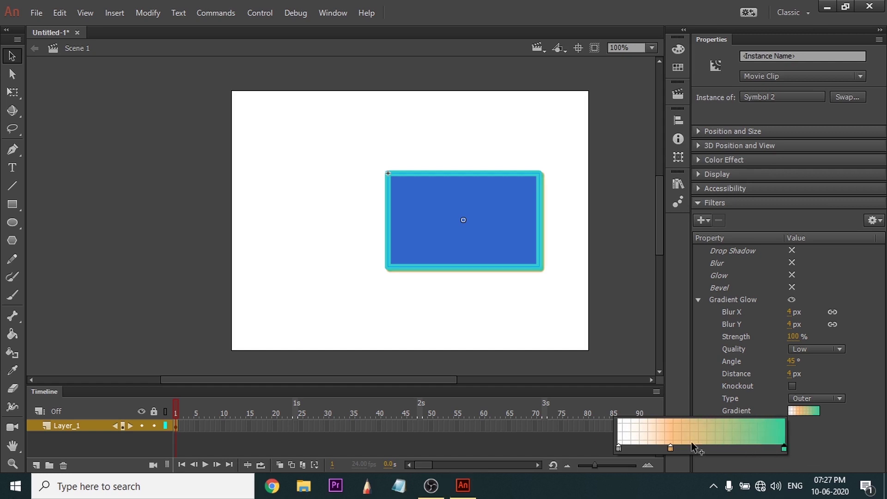
left_click_drag(671, 450, 691, 446)
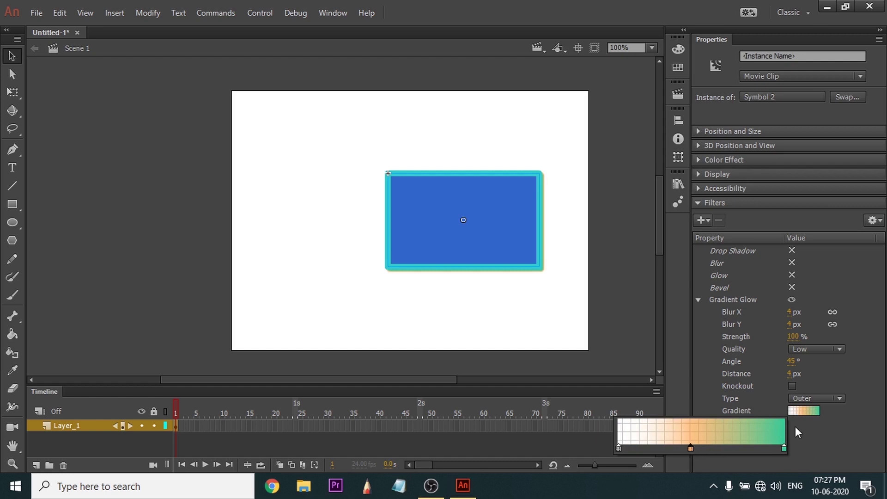
Try the Full type for the Gradient Glow and recolor its gradient's middle stop blue
left_click(811, 417)
left_click(825, 399)
left_click(821, 439)
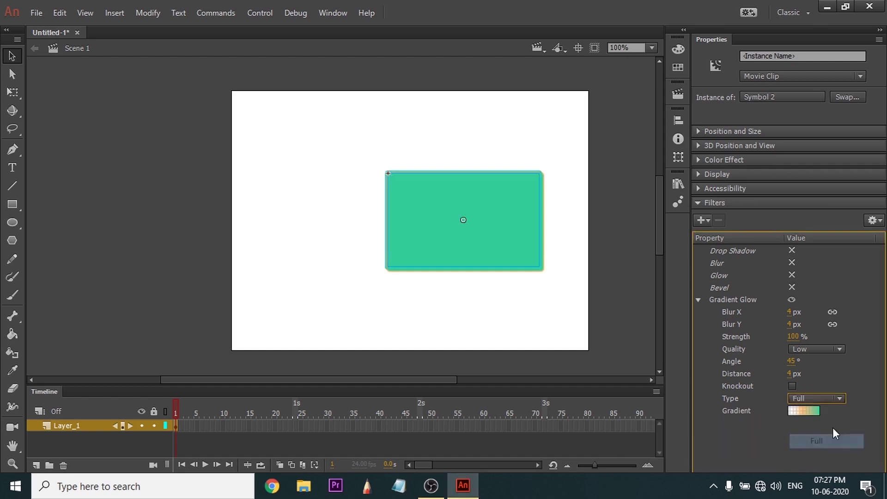
left_click(803, 411)
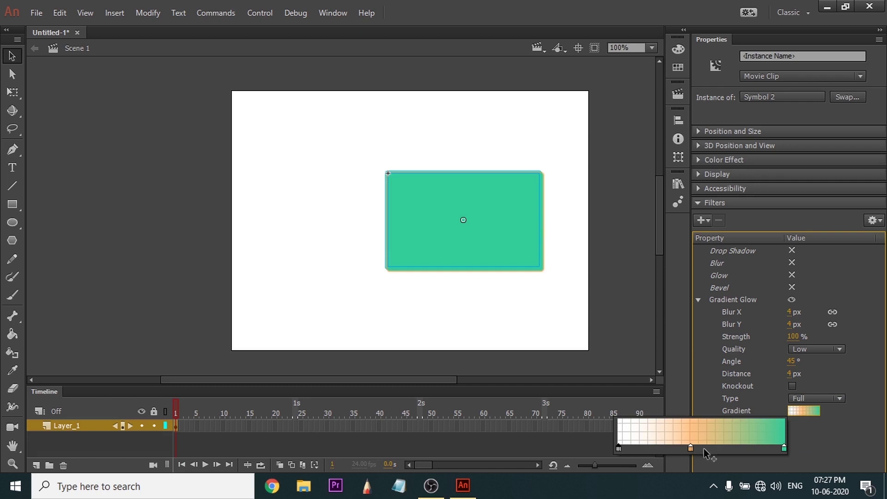
mouse_move(691, 447)
left_mouse_down()
mouse_move(745, 451)
mouse_move(650, 445)
mouse_move(692, 446)
left_mouse_up()
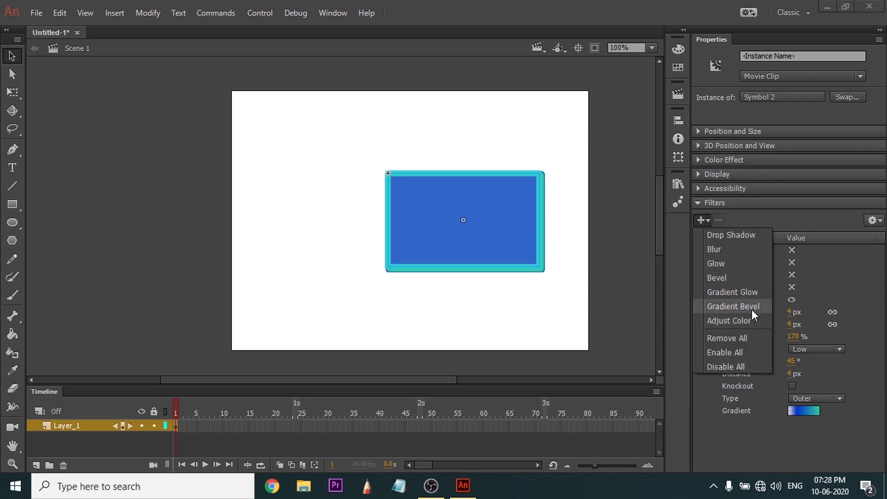
Add a Gradient Bevel filter and disable the Gradient Glow filter
key("Escape")
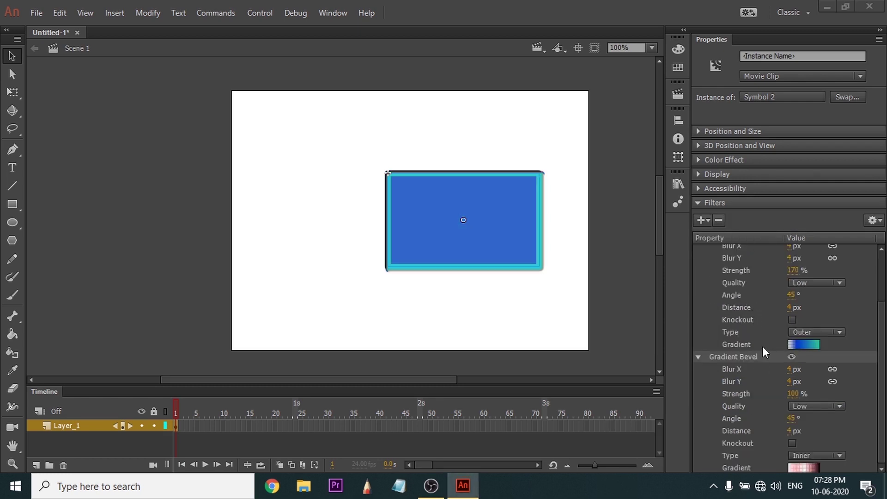
scroll(763, 346, "up", 3)
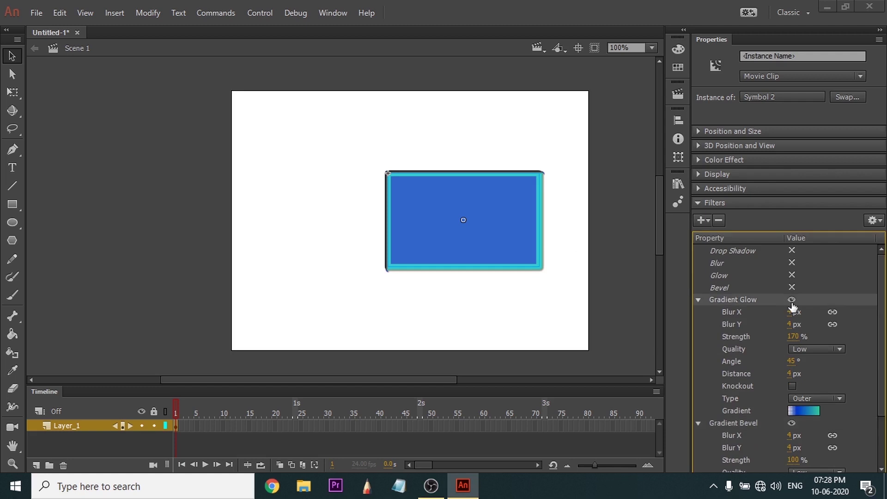
left_click(792, 299)
left_click(698, 312)
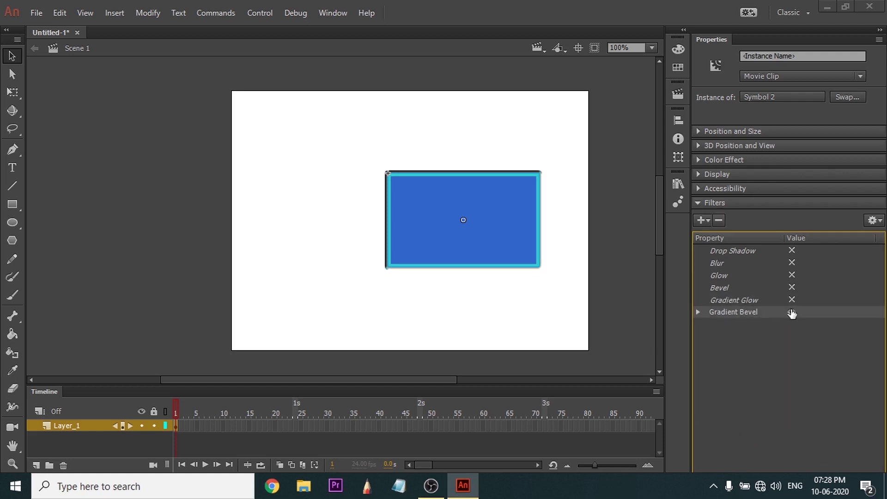
Set the Gradient Bevel's linked blur to 0 px and add a pale yellow stop just before its gradient's middle
left_click(699, 312)
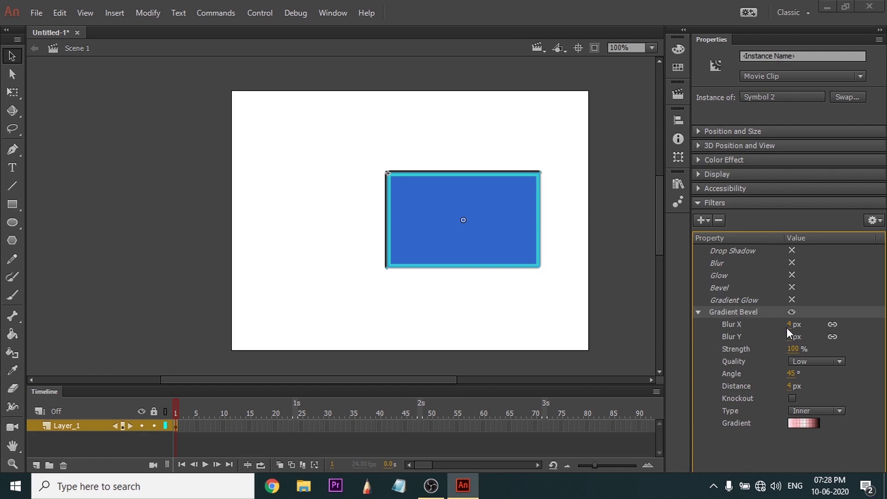
left_click_drag(812, 327, 788, 326)
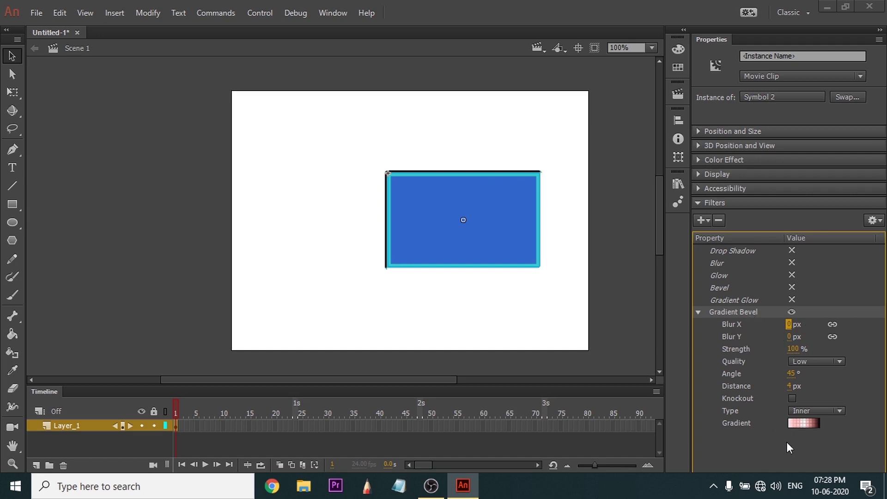
left_click(800, 423)
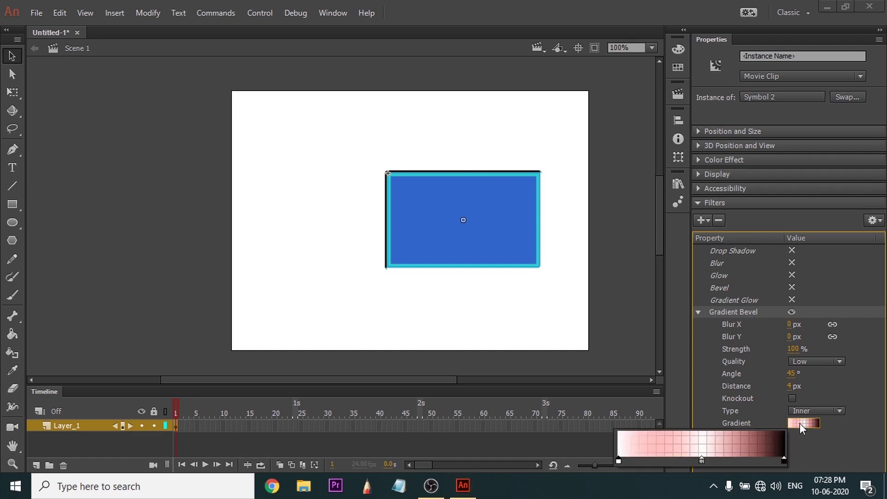
left_click(702, 460)
left_click(703, 461)
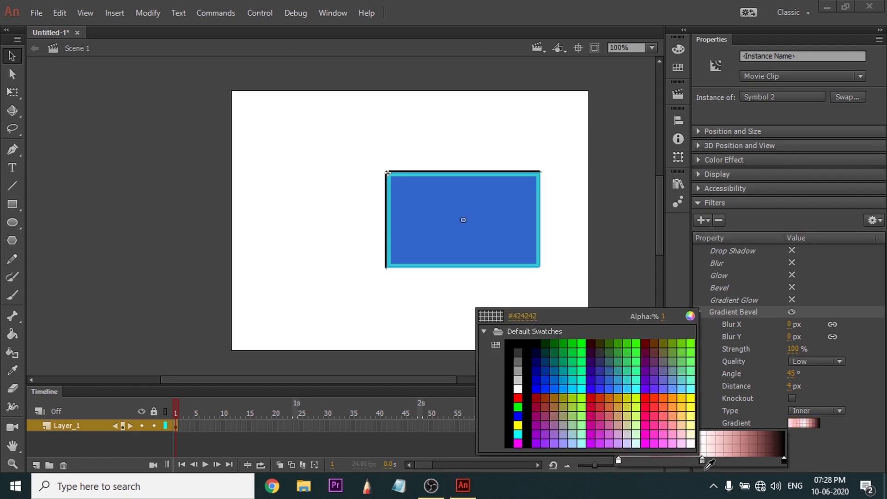
left_click(700, 452)
left_click(687, 460)
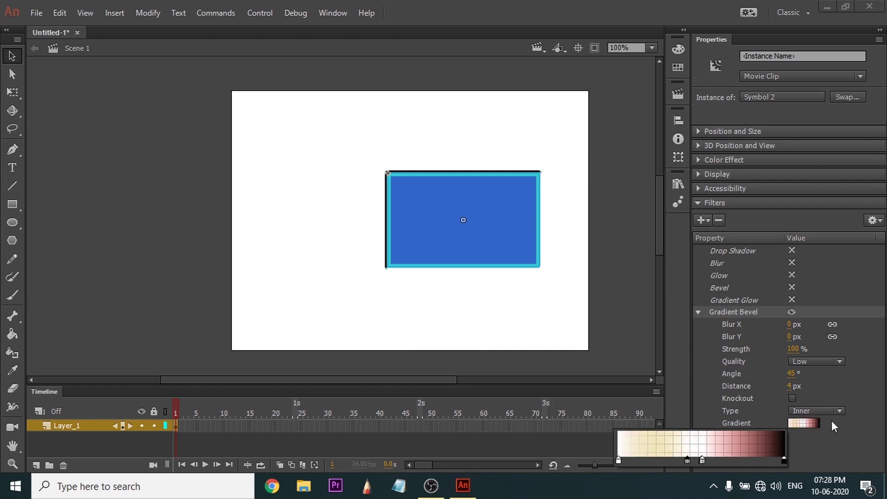
left_click(791, 448)
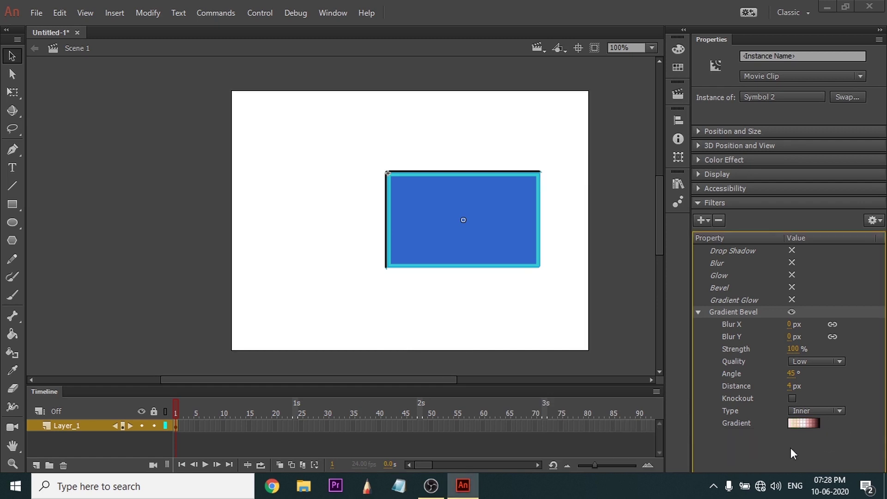
Disable the Gradient Bevel filter and add an Adjust Color filter
left_click(792, 313)
left_click(700, 221)
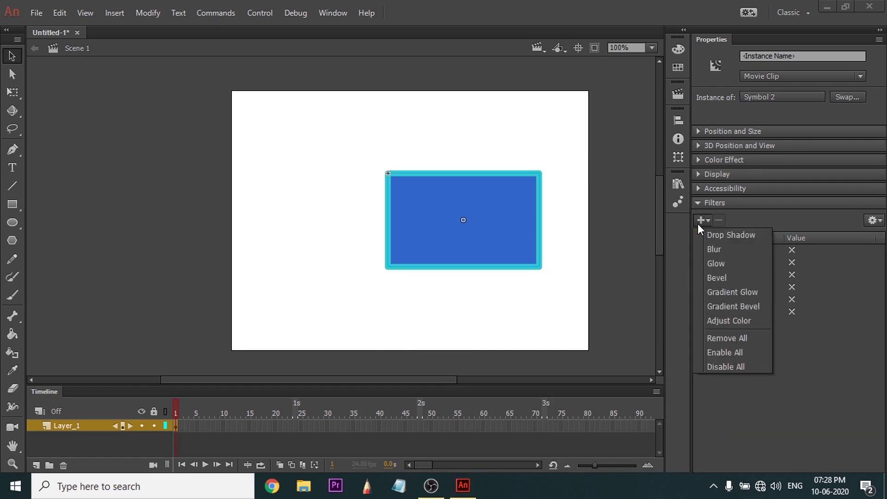
left_click(715, 322)
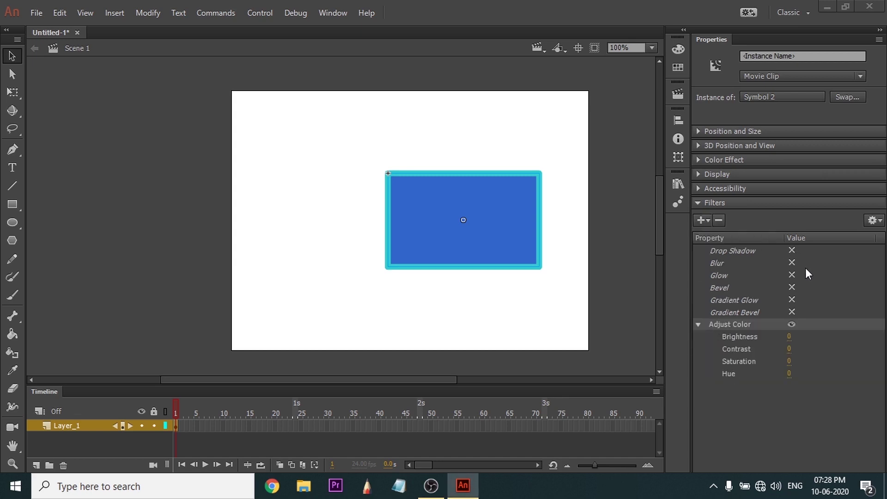
Set the Adjust Color filter's brightness to 0, contrast to -39, saturation to 17 and hue to 140
left_click_drag(789, 337, 834, 357)
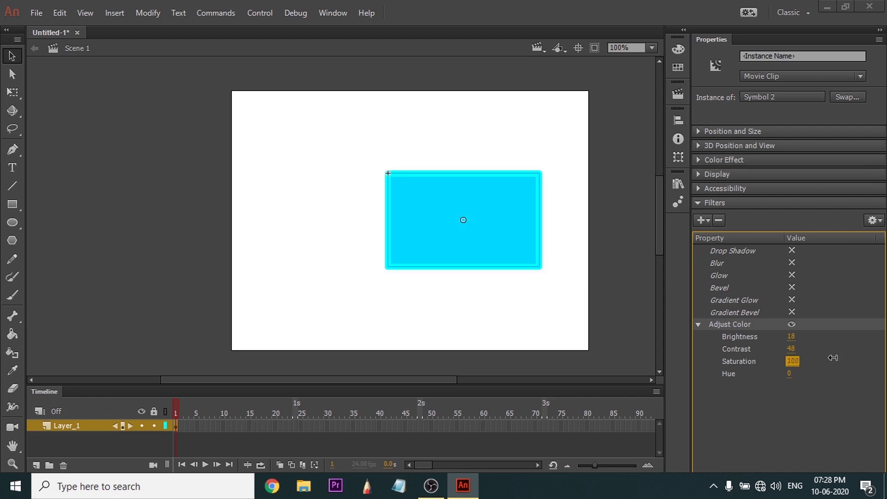
left_click(790, 374)
left_click_drag(791, 374, 880, 374)
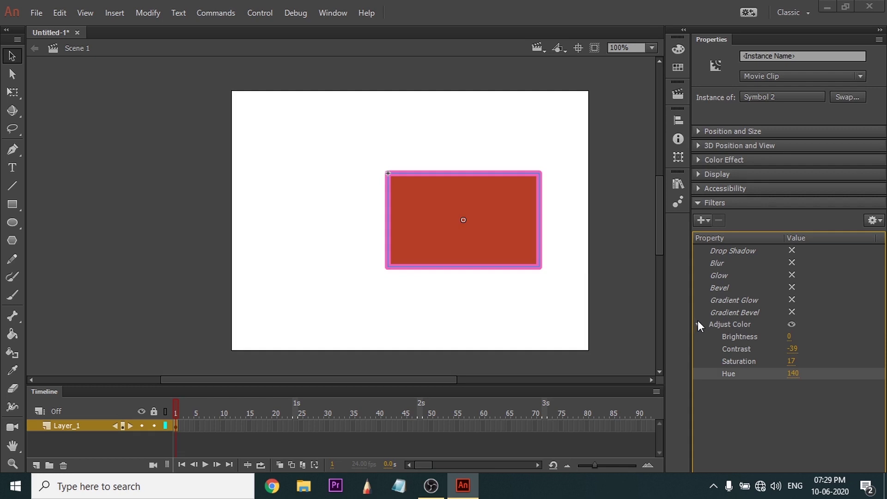
Disable the Adjust Color filter and apply Disable All to the movie clip's filters
left_click(698, 324)
left_click(791, 326)
left_click(706, 219)
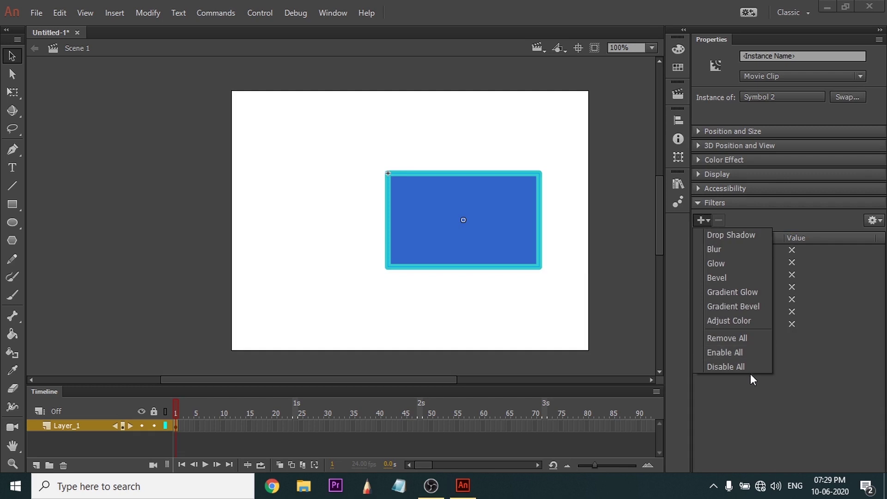
left_click(705, 221)
left_click(722, 365)
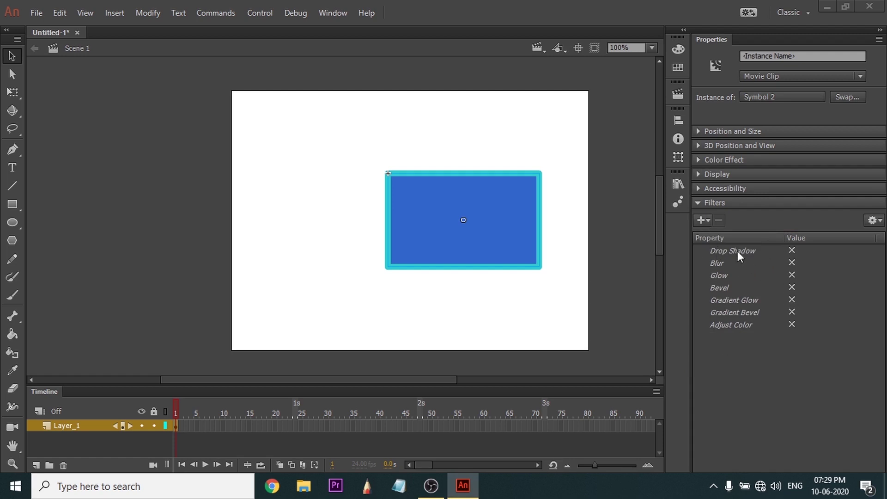
Enable all filters on the movie clip at once
left_click(703, 218)
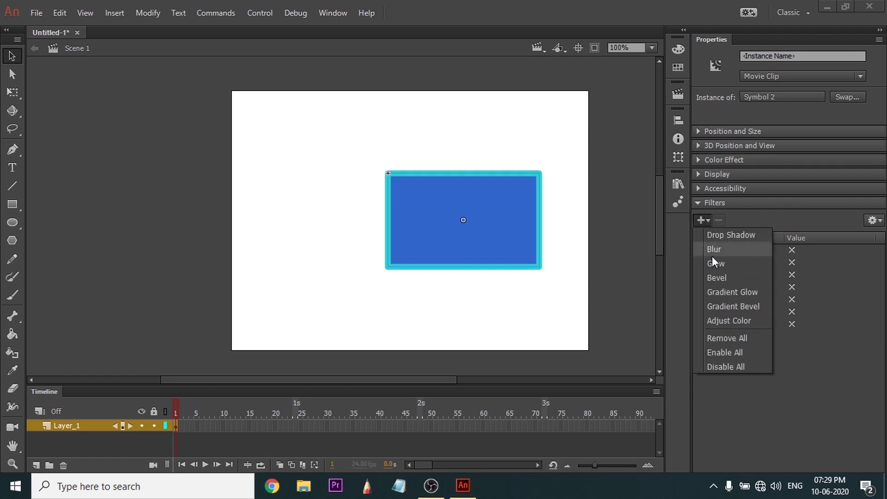
left_click(743, 353)
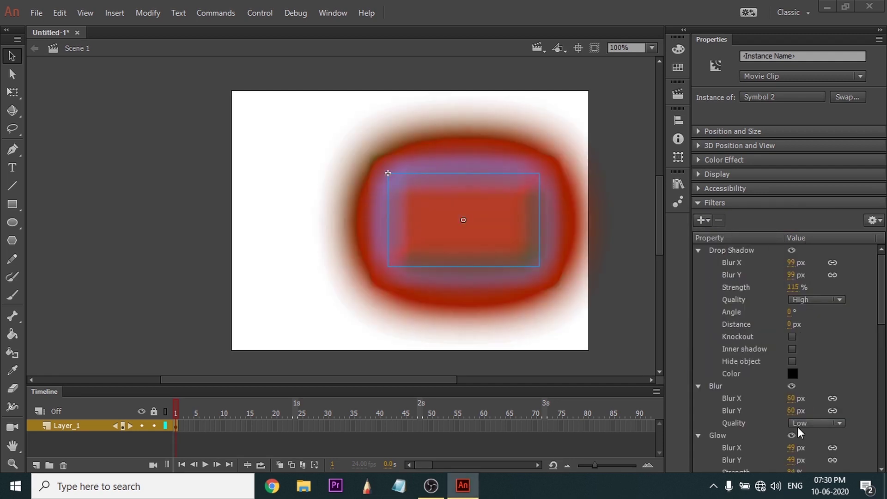
Collapse the settings of the movie clip's filters from Drop Shadow to Gradient Bevel so only the filter names are listed
left_click(698, 250)
left_click(698, 263)
left_click(699, 275)
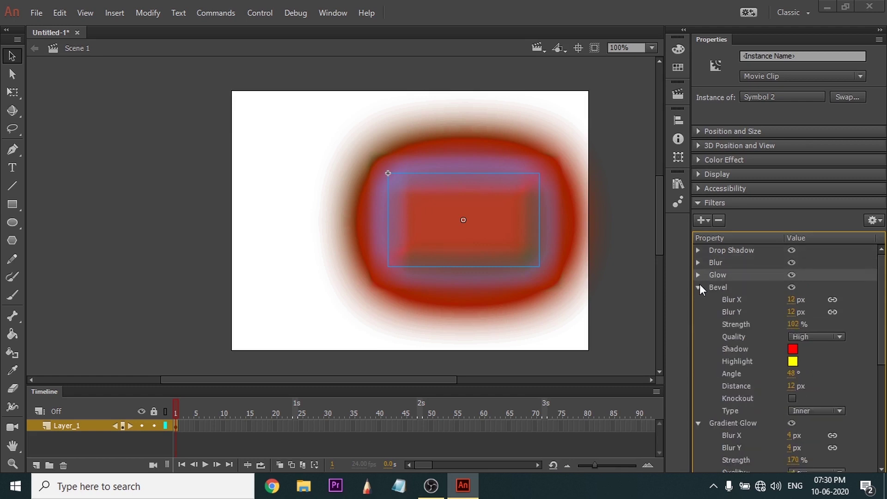
left_click(699, 287)
left_click(698, 299)
left_click(698, 312)
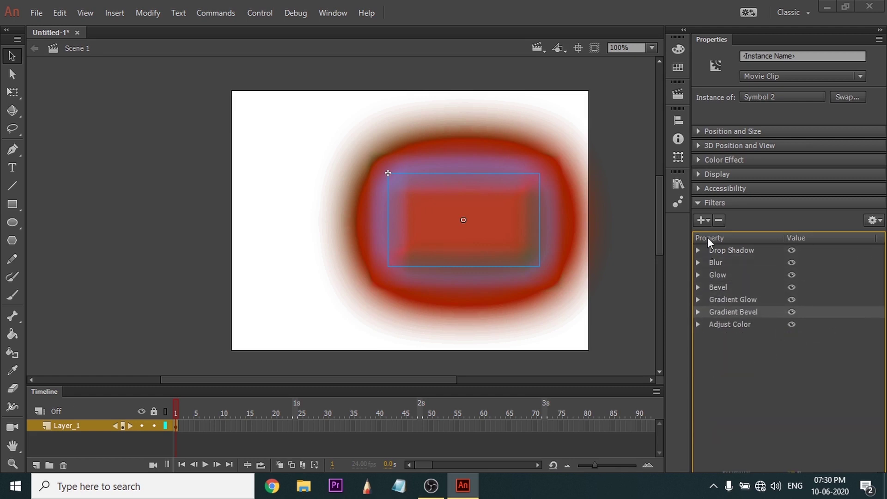
Disable all of the movie clip's filters at once
left_click(706, 221)
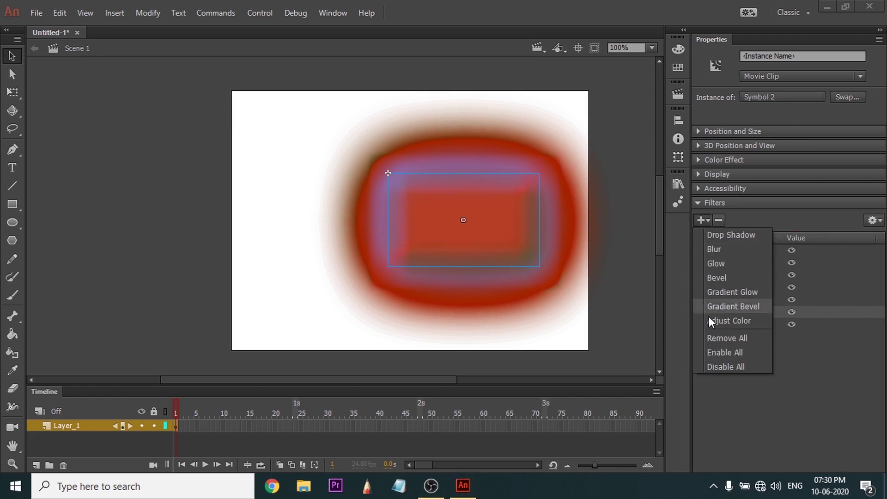
left_click(719, 364)
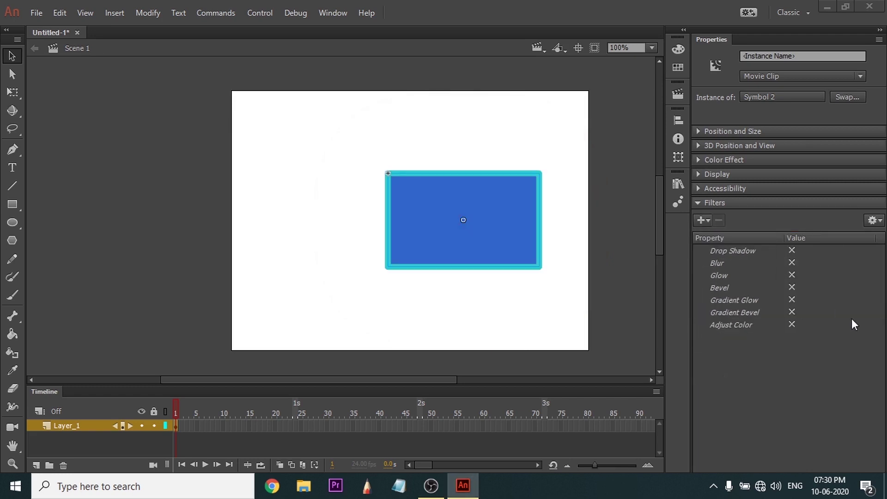
left_click(703, 221)
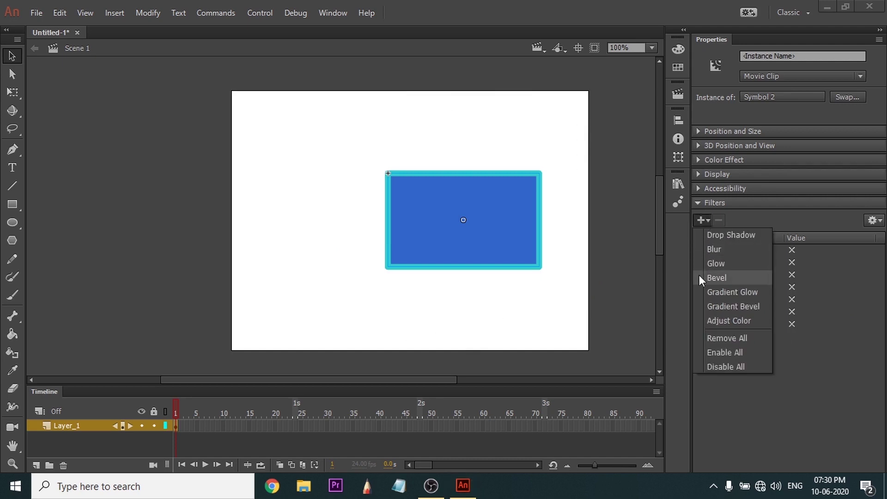
left_click(819, 287)
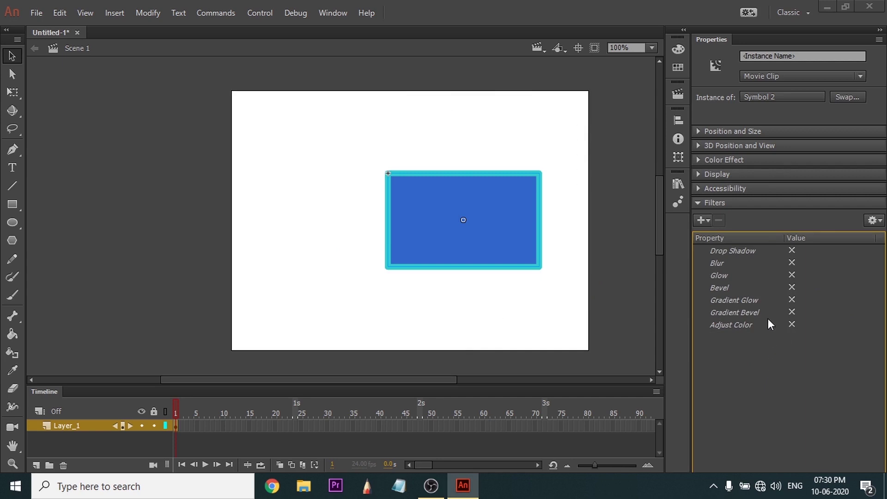
Switch the Glow, Gradient Glow and Blur filters on and back off, one filter at a time
left_click(793, 276)
left_click(792, 275)
left_click(792, 300)
left_click(792, 299)
left_click(792, 263)
left_click(792, 263)
Remove all filters from the movie clip at once
left_click(703, 220)
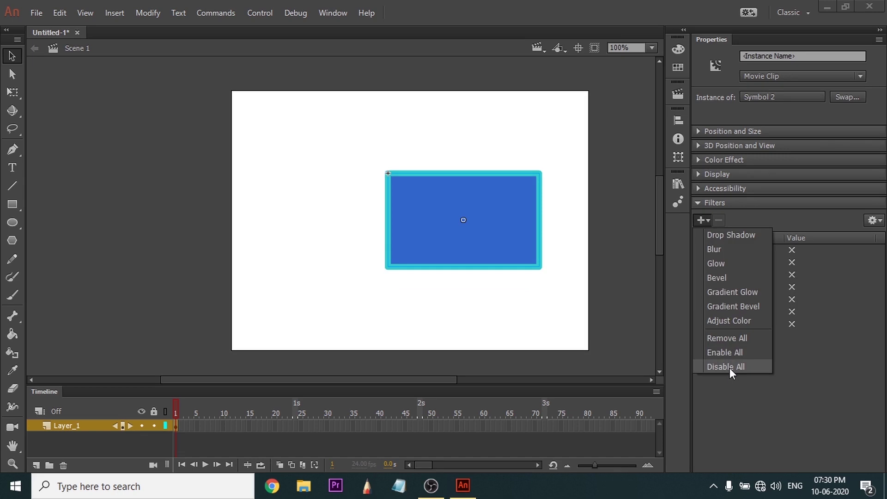
left_click(714, 341)
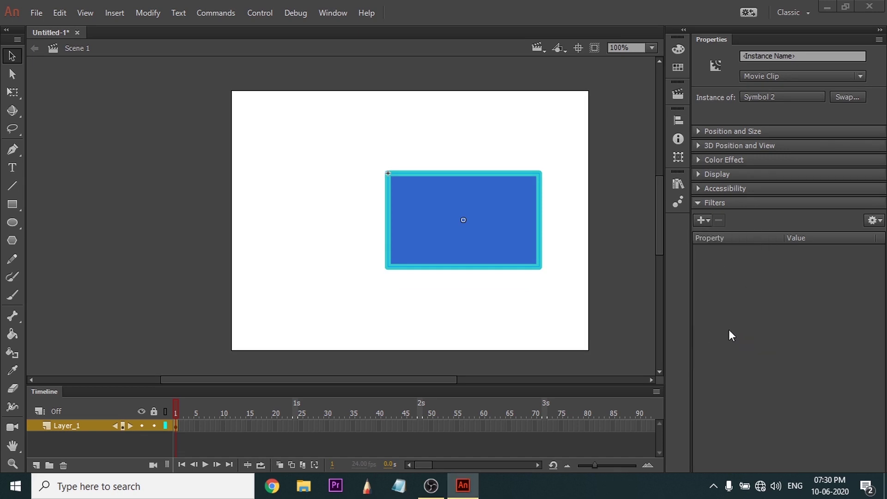
Add a Bevel and a Gradient Glow filter to the movie clip and collapse the settings of both
left_click(705, 220)
left_click(740, 276)
left_click(703, 220)
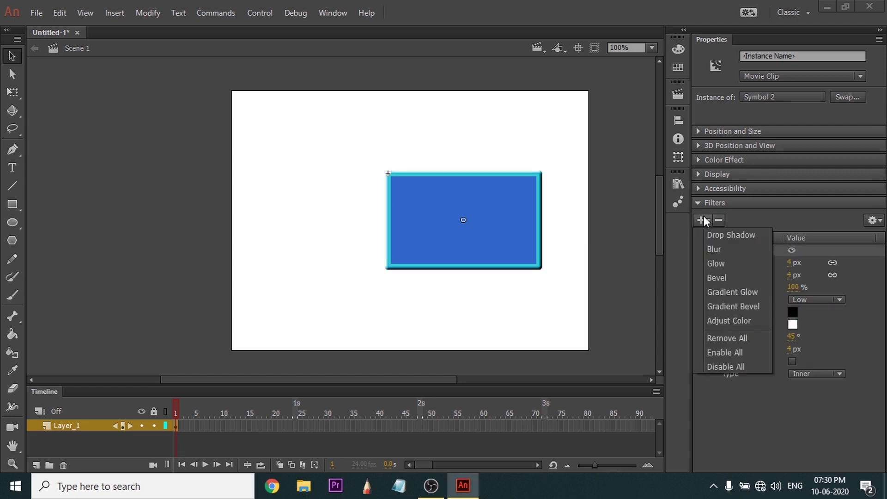
left_click(735, 287)
scroll(724, 301, "up", 1)
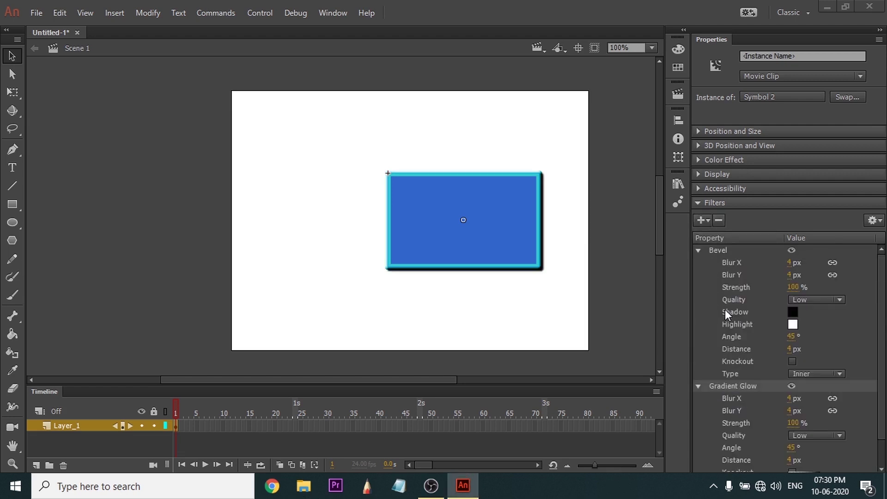
left_click(699, 251)
left_click(698, 261)
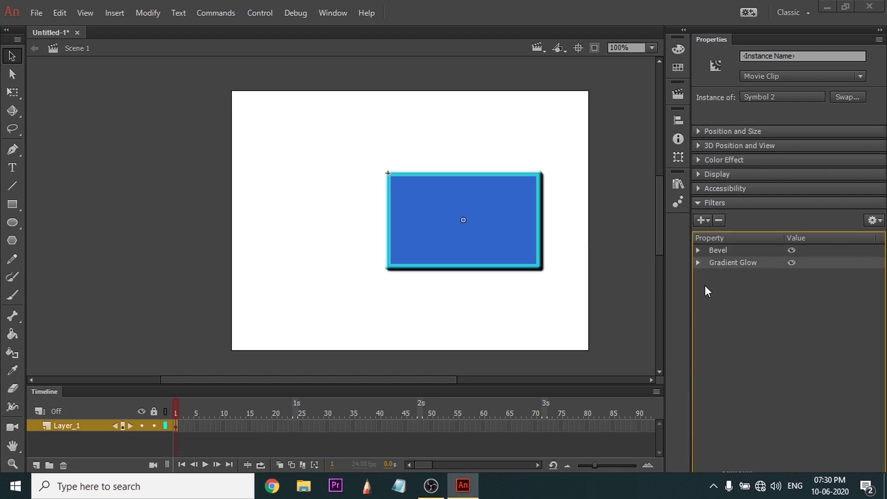
Delete the Bevel and Gradient Glow filters individually and collapse the movie clip's filter properties
left_click(730, 251)
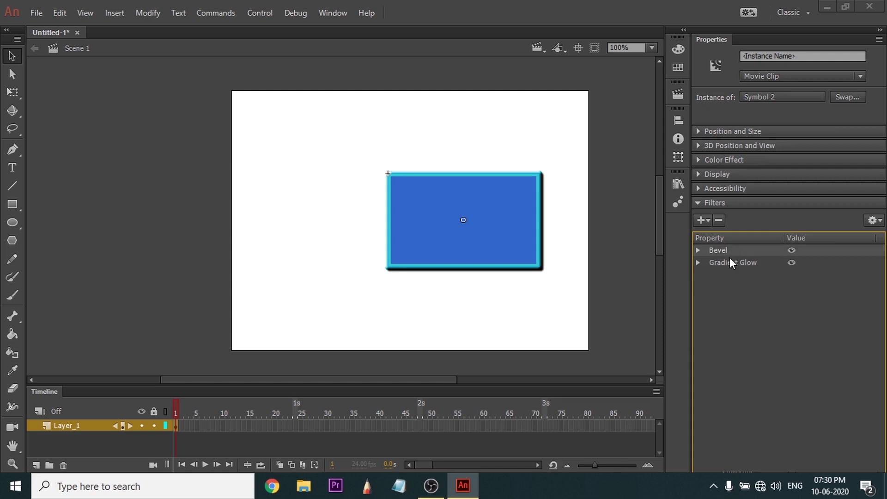
left_click(719, 220)
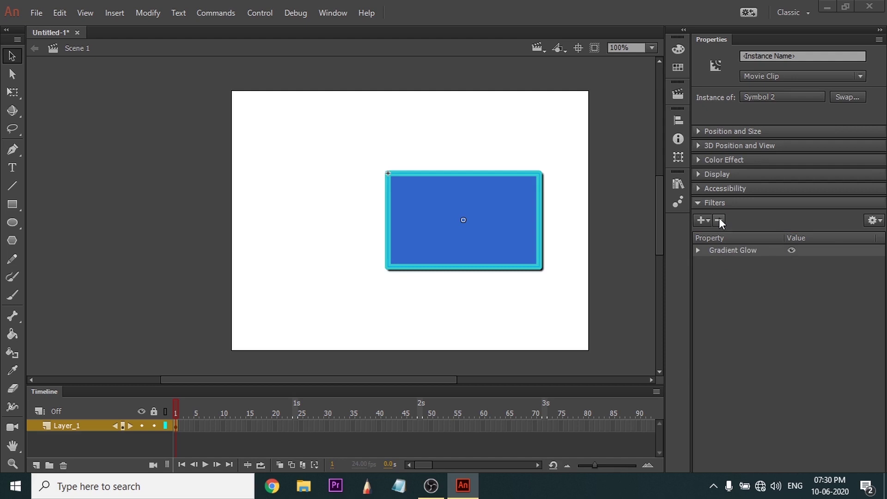
left_click(725, 250)
left_click(720, 220)
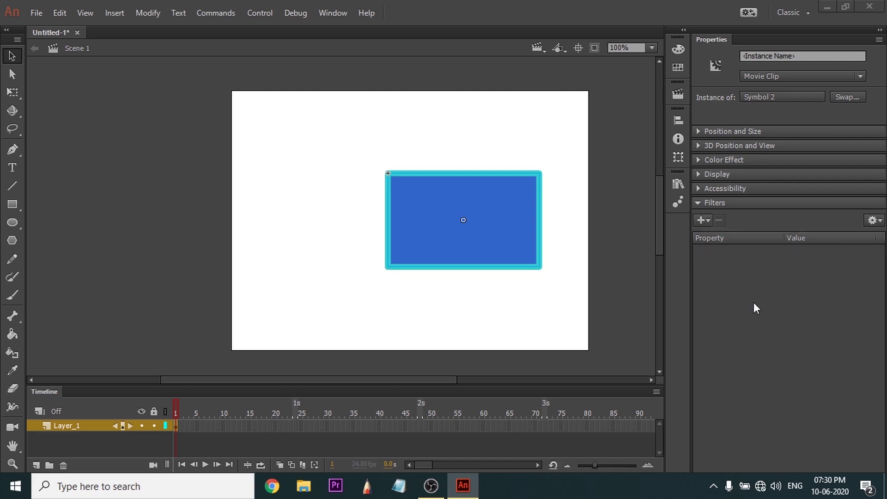
left_click(754, 303)
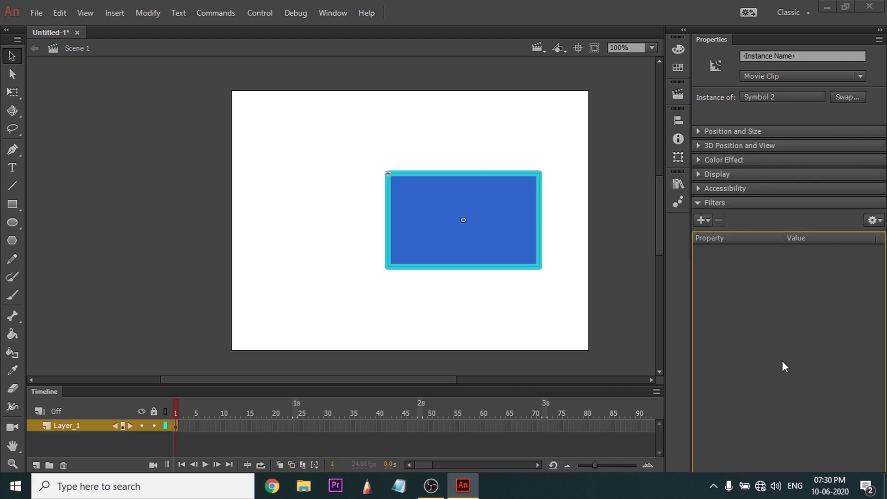
left_click(698, 201)
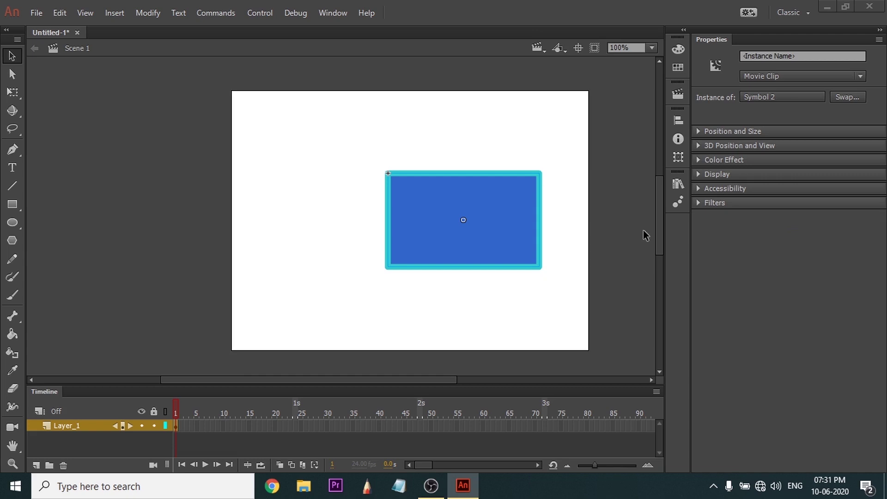